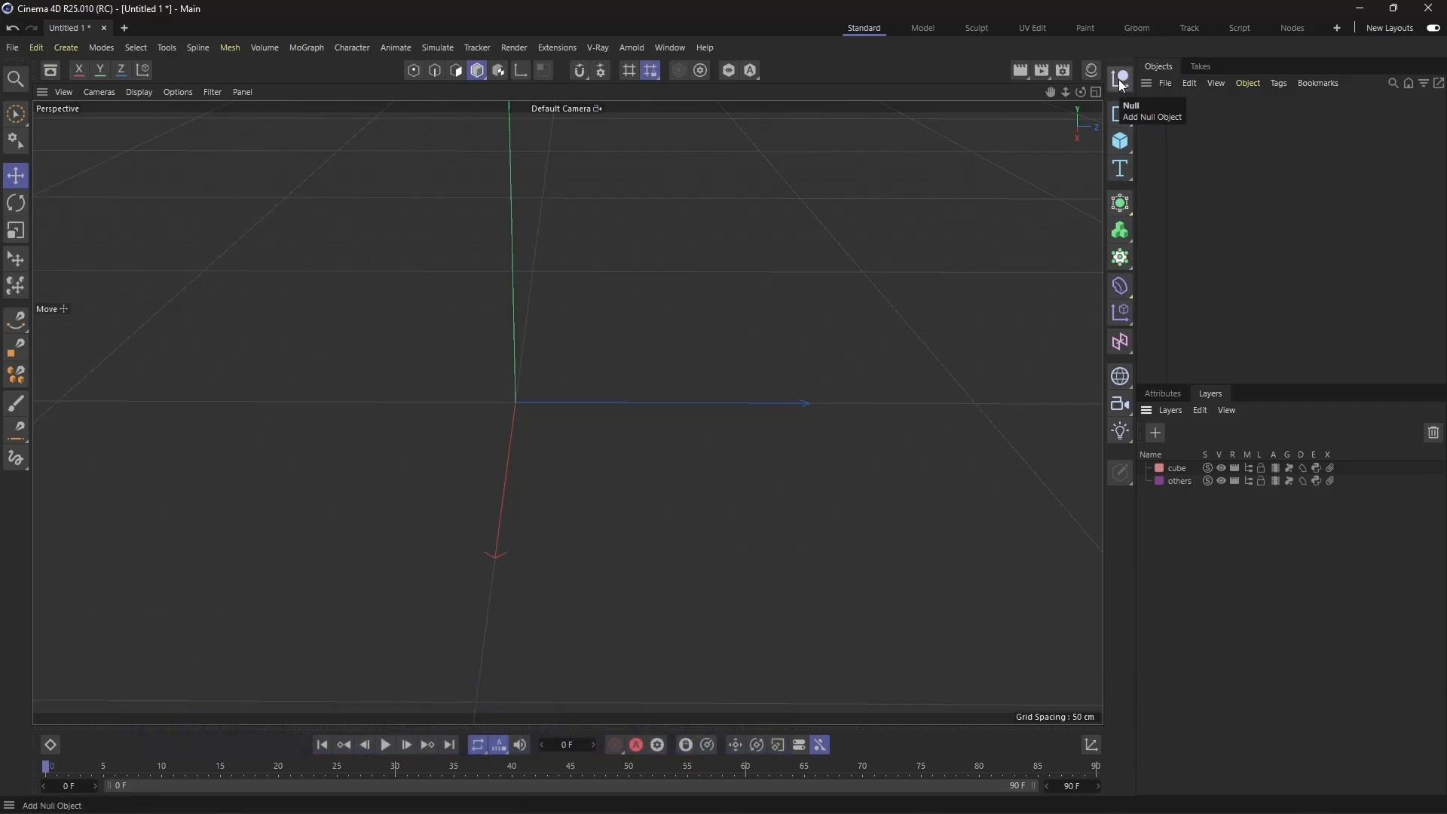
# - Add a null object to the empty scene and toggle its selection to inspect it
pyautogui.click(1120, 85)
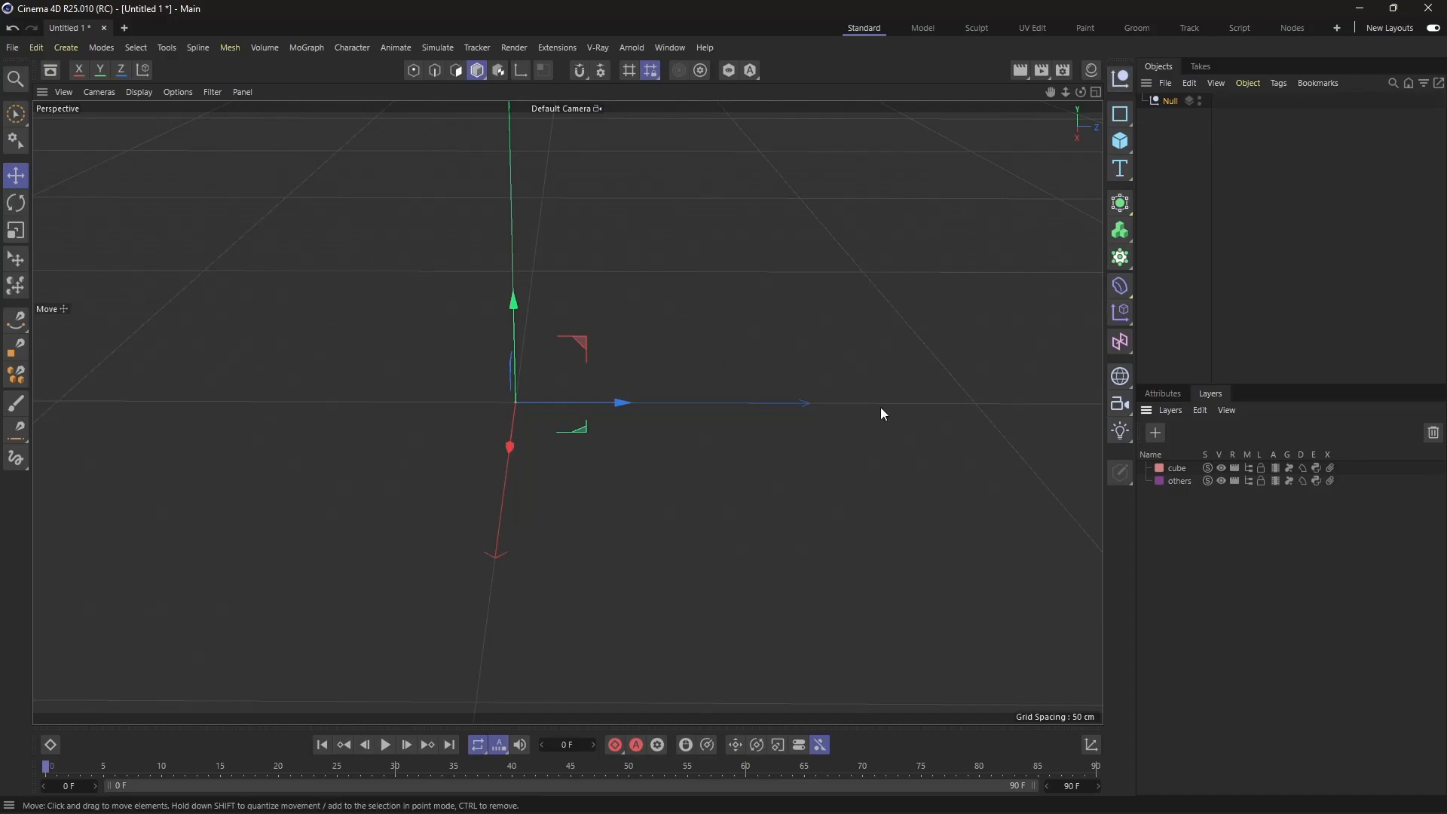
pyautogui.click(1166, 111)
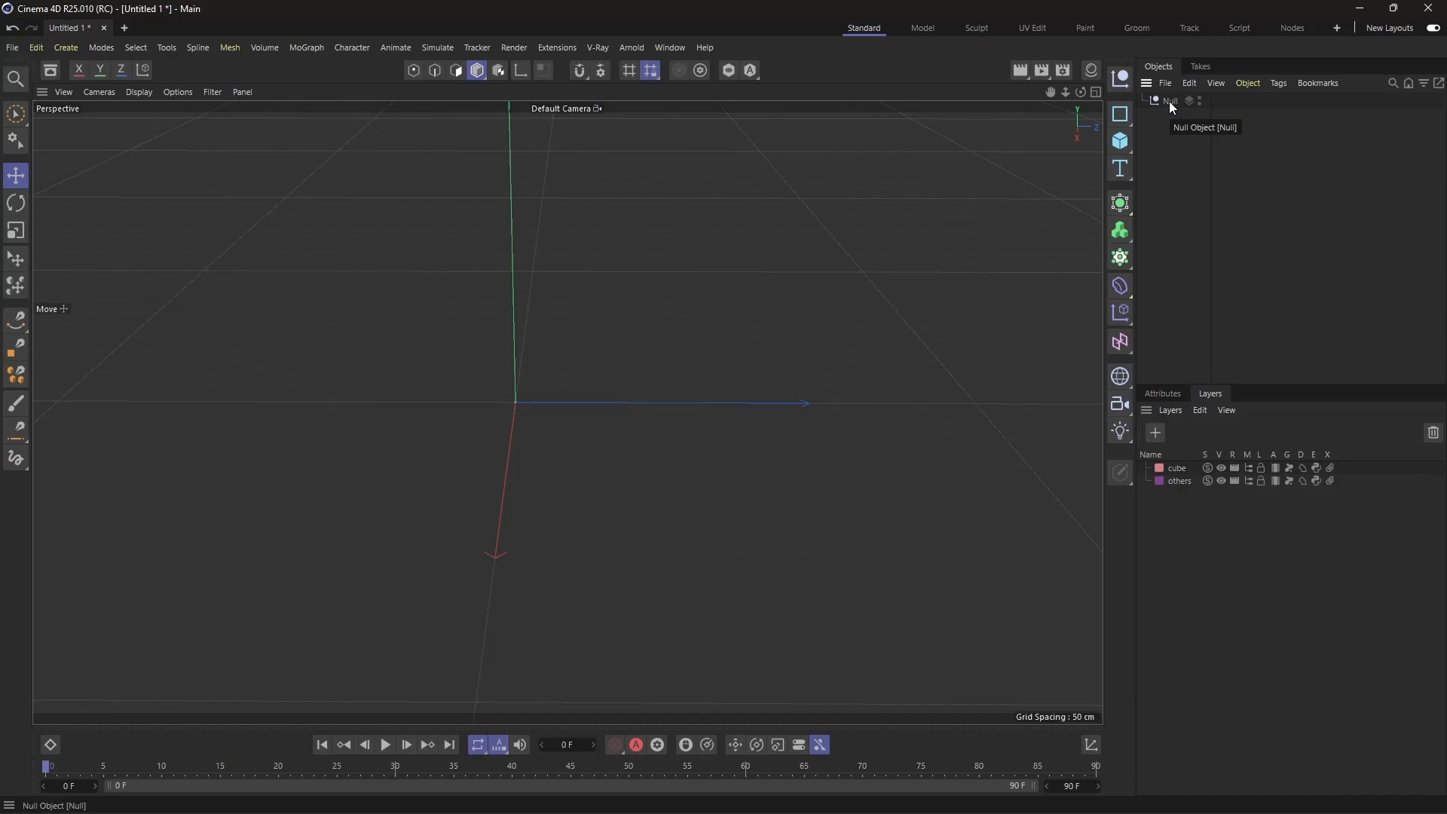
pyautogui.click(1170, 103)
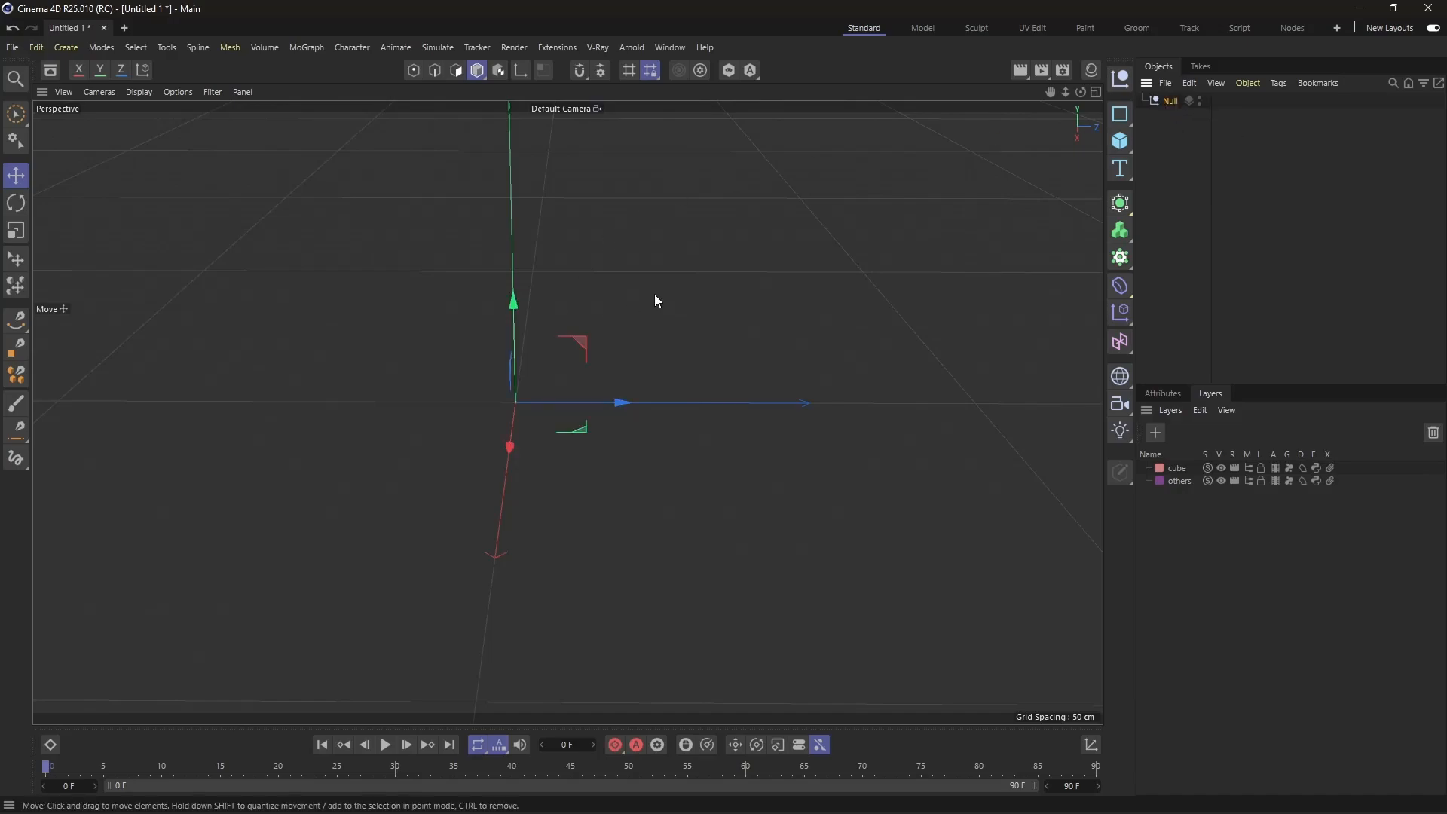
pyautogui.click(587, 438)
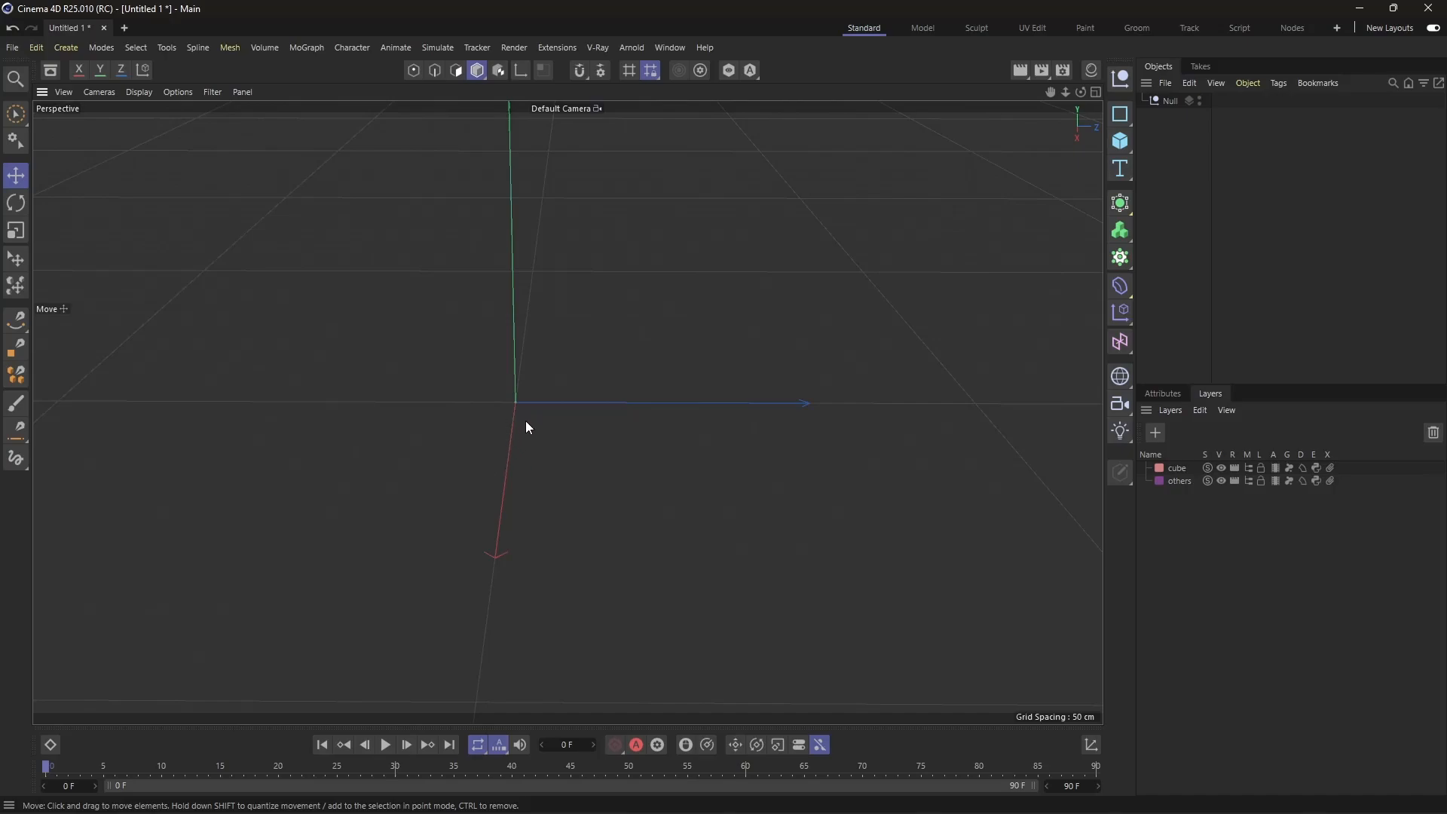
pyautogui.click(1164, 102)
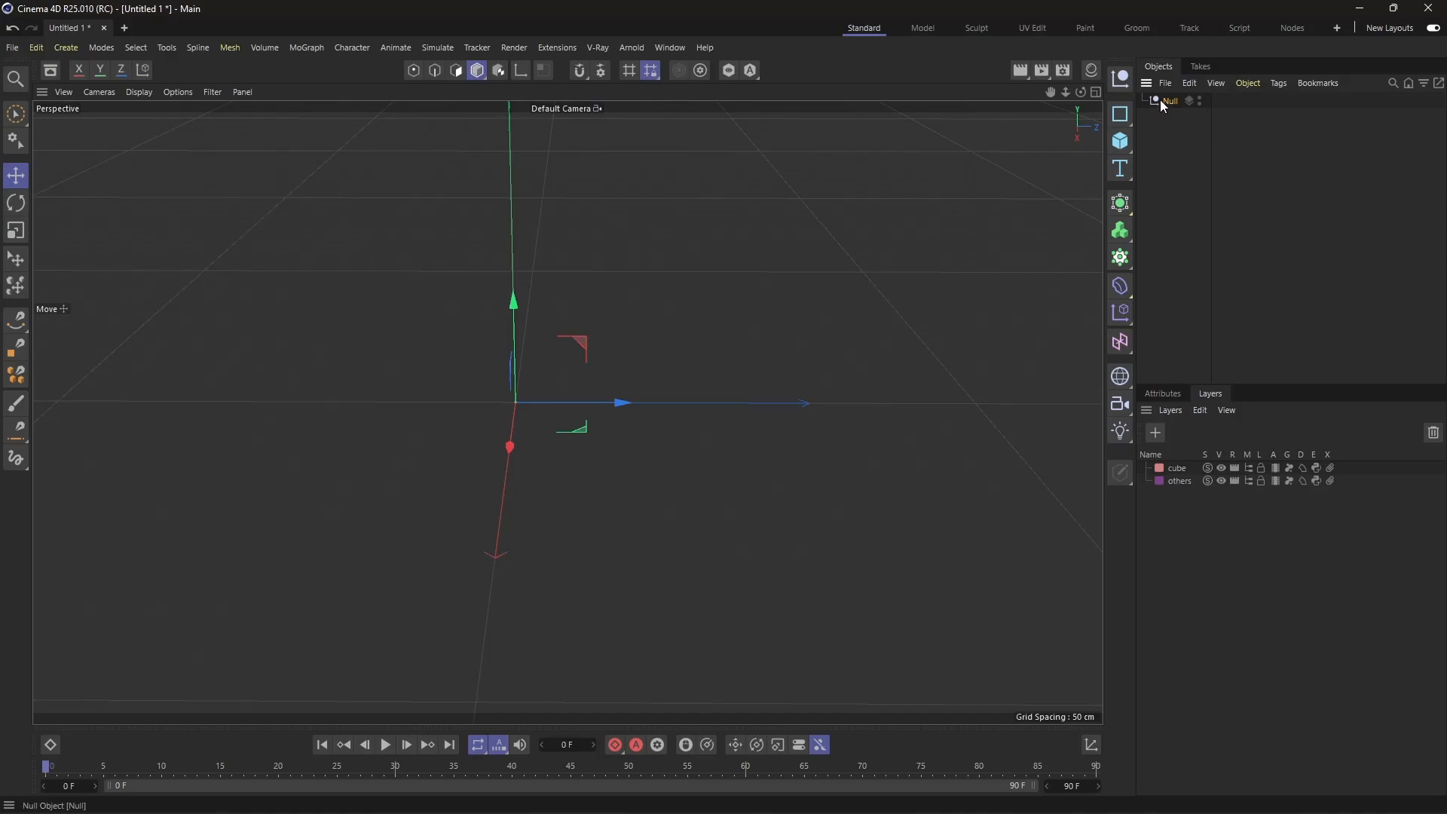
pyautogui.click(1179, 169)
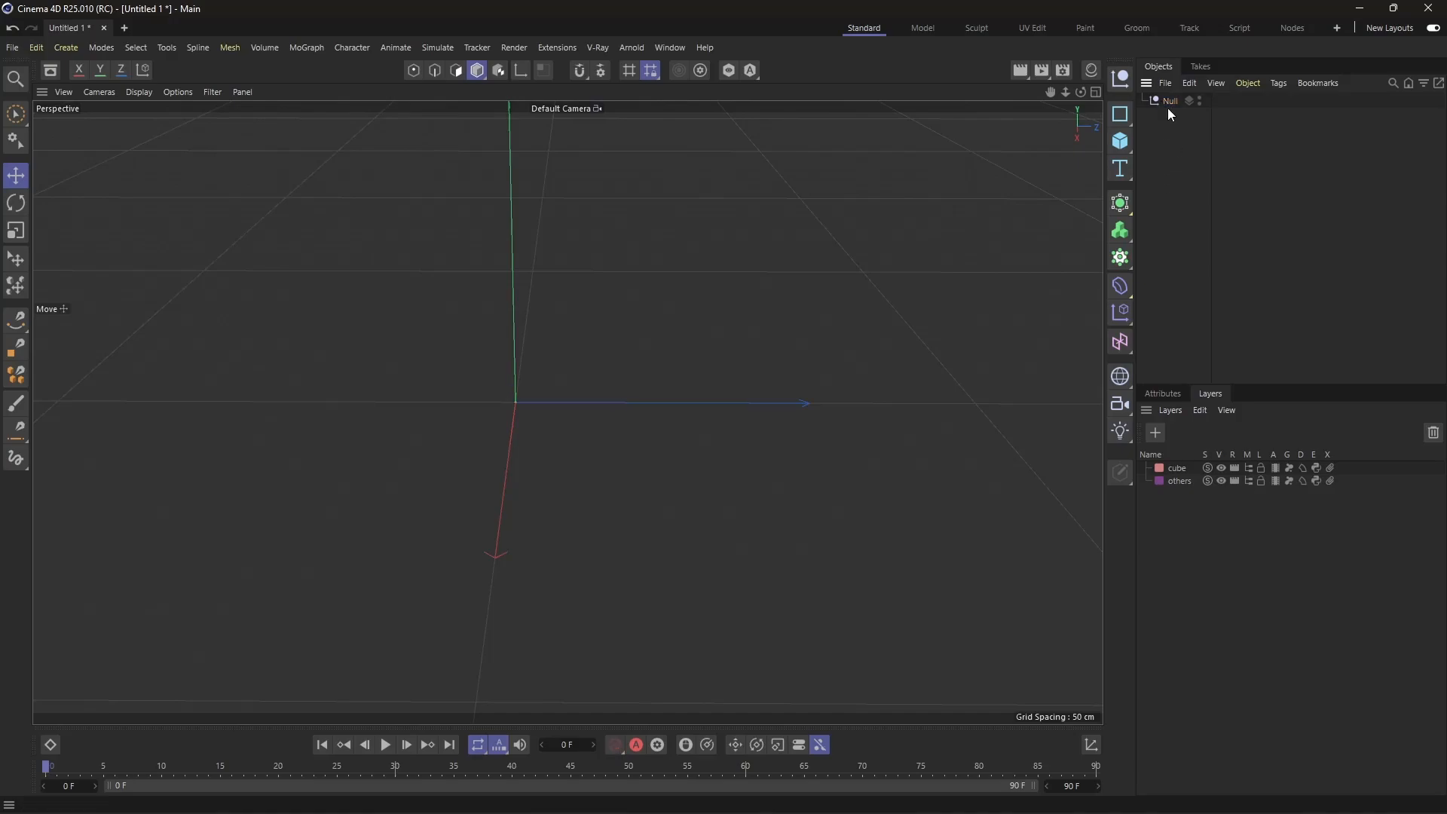
pyautogui.click(1168, 102)
pyautogui.click(1170, 152)
# - Add a cube and a sphere, and move the sphere along positive Z until it stands beside the cube
pyautogui.click(1120, 141)
pyautogui.click(1121, 141)
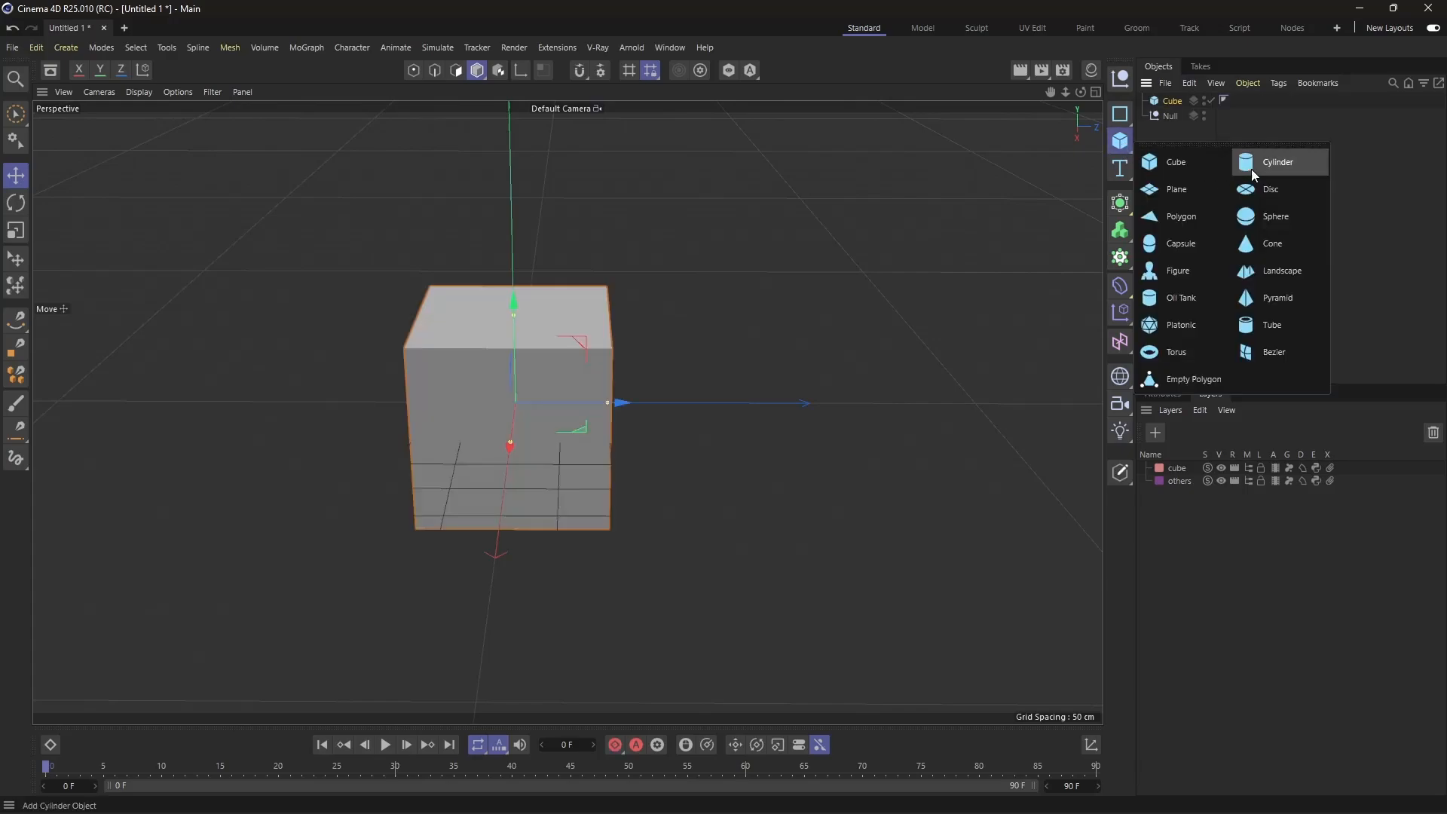
pyautogui.click(1272, 217)
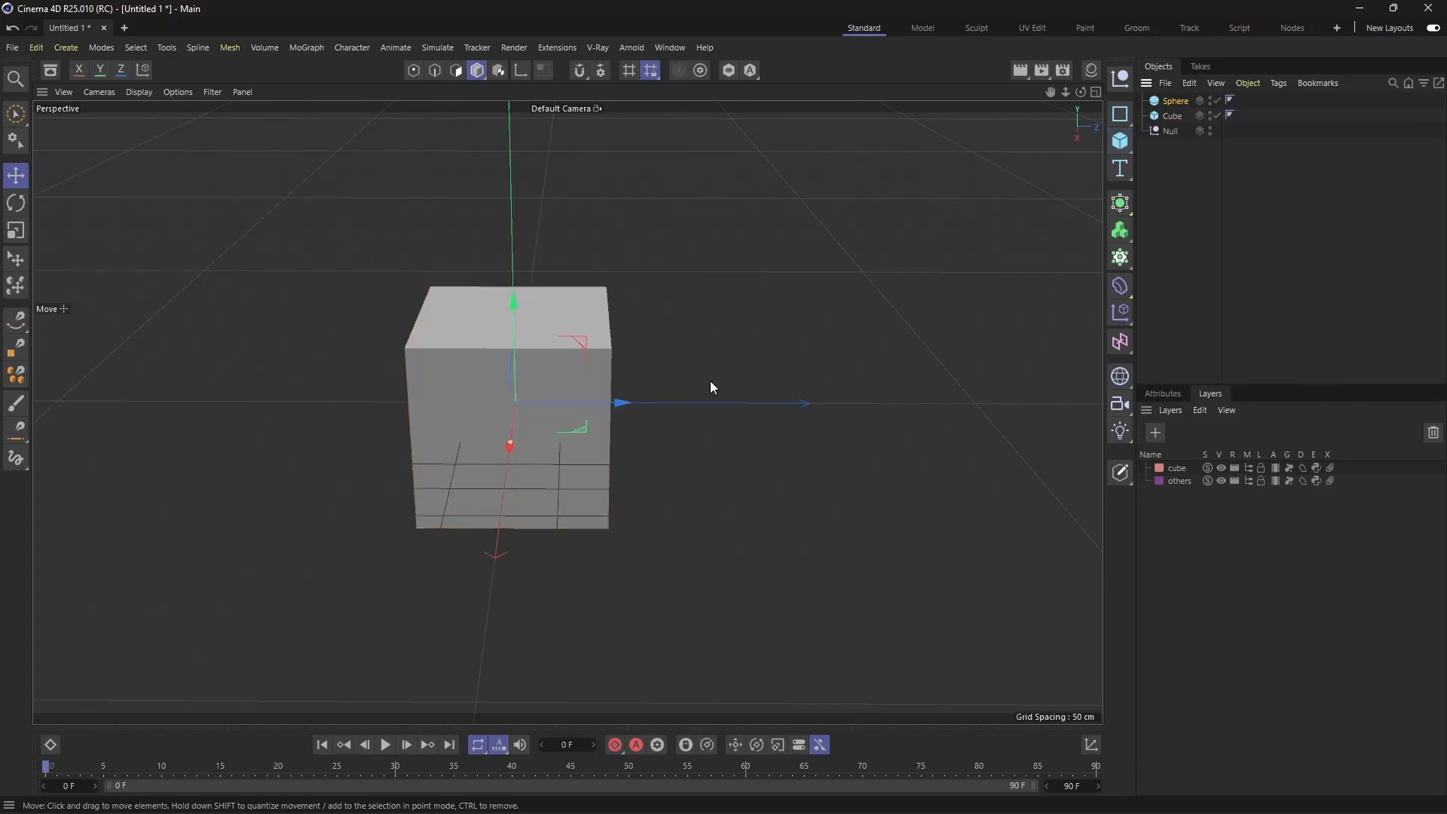
pyautogui.moveTo(623, 404); pyautogui.dragTo(861, 404)
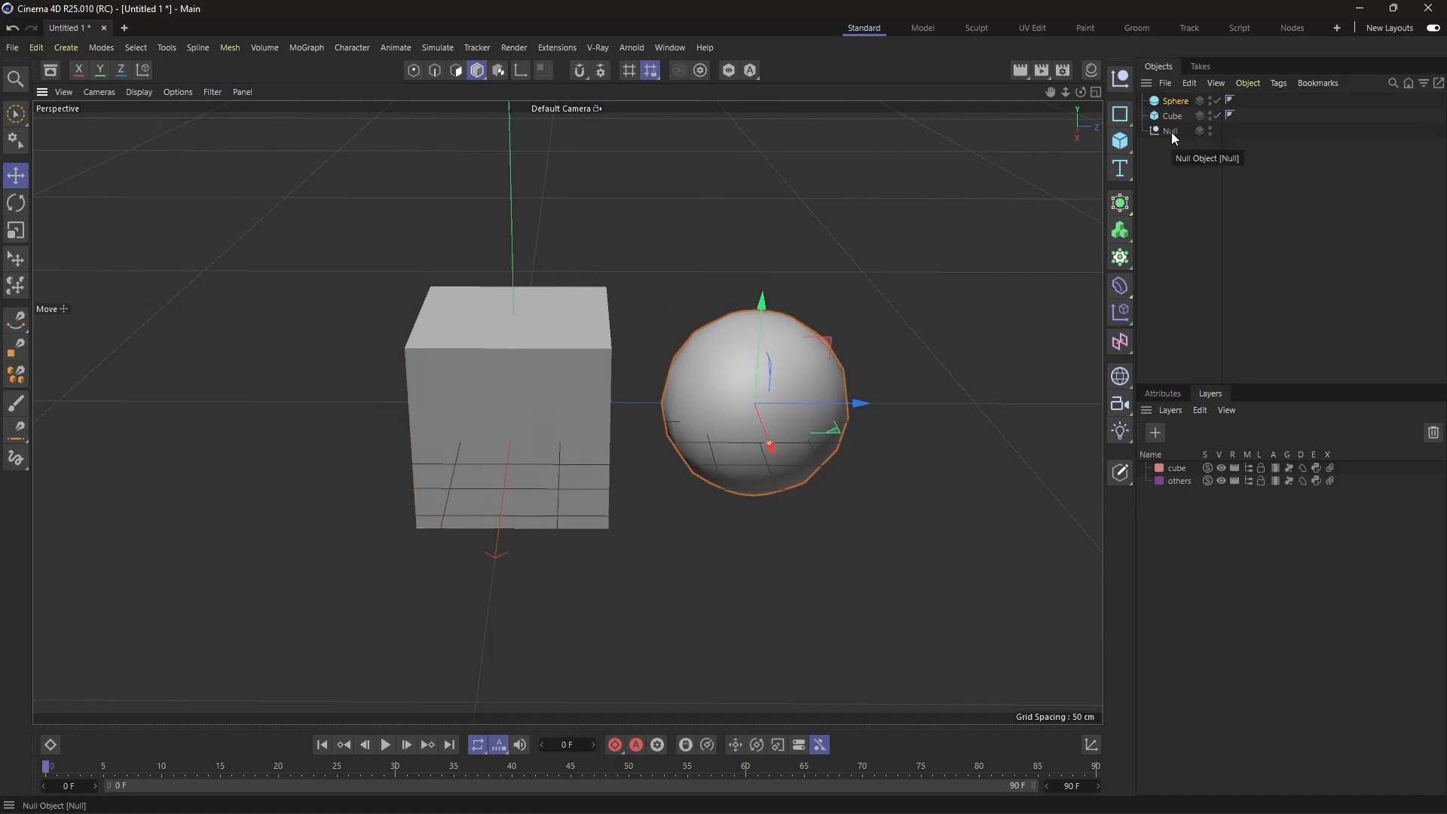
# - Parent the cube and the sphere under the null and select the null
pyautogui.moveTo(1178, 119); pyautogui.dragTo(1178, 128)
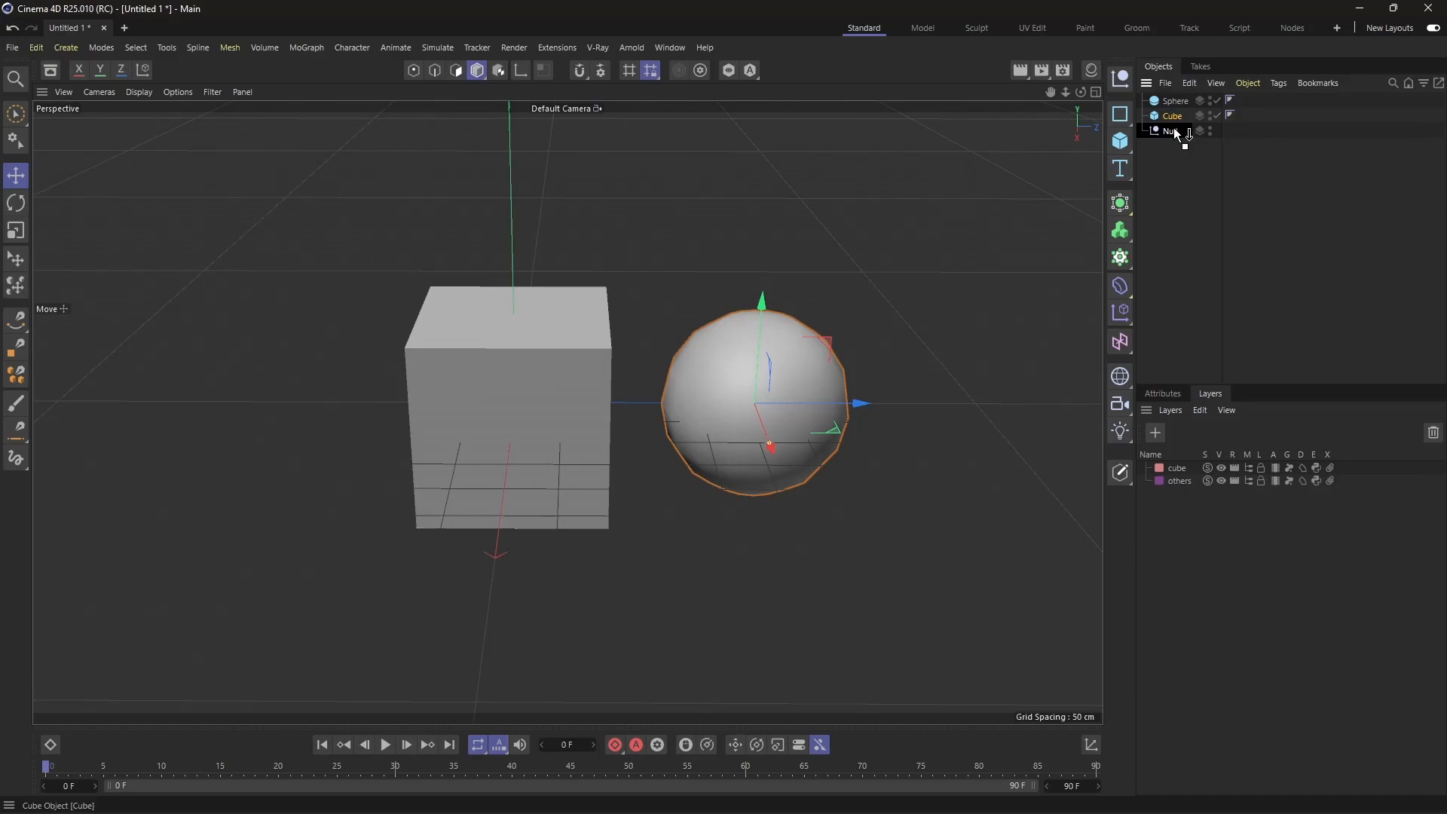
pyautogui.moveTo(1173, 128)
pyautogui.mouseDown()
pyautogui.moveTo(1183, 113)
pyautogui.moveTo(1169, 146)
pyautogui.moveTo(1188, 113)
pyautogui.mouseUp()
pyautogui.click(1168, 102)
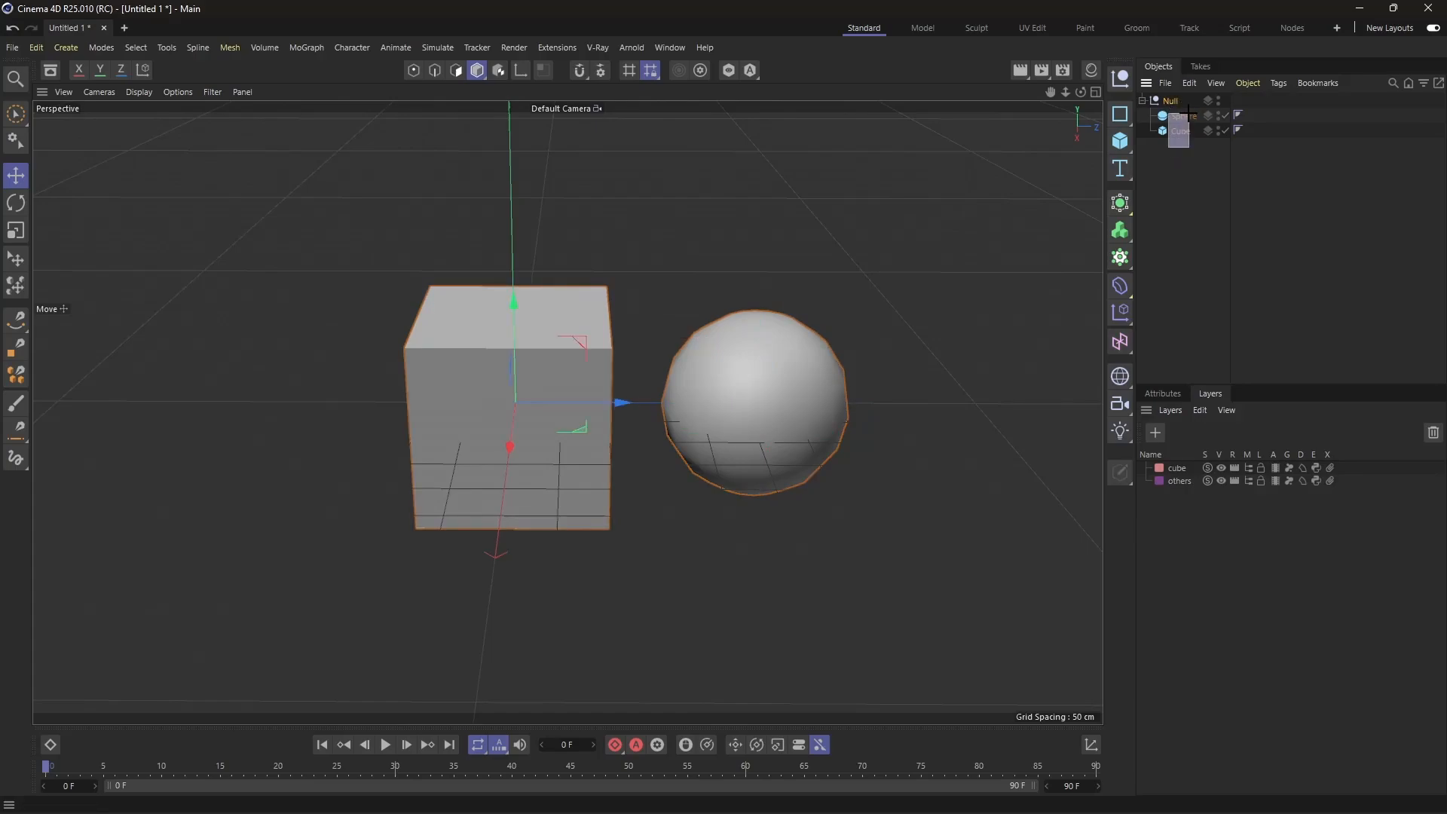
pyautogui.moveTo(1188, 113); pyautogui.dragTo(1185, 116)
pyautogui.click(1171, 103)
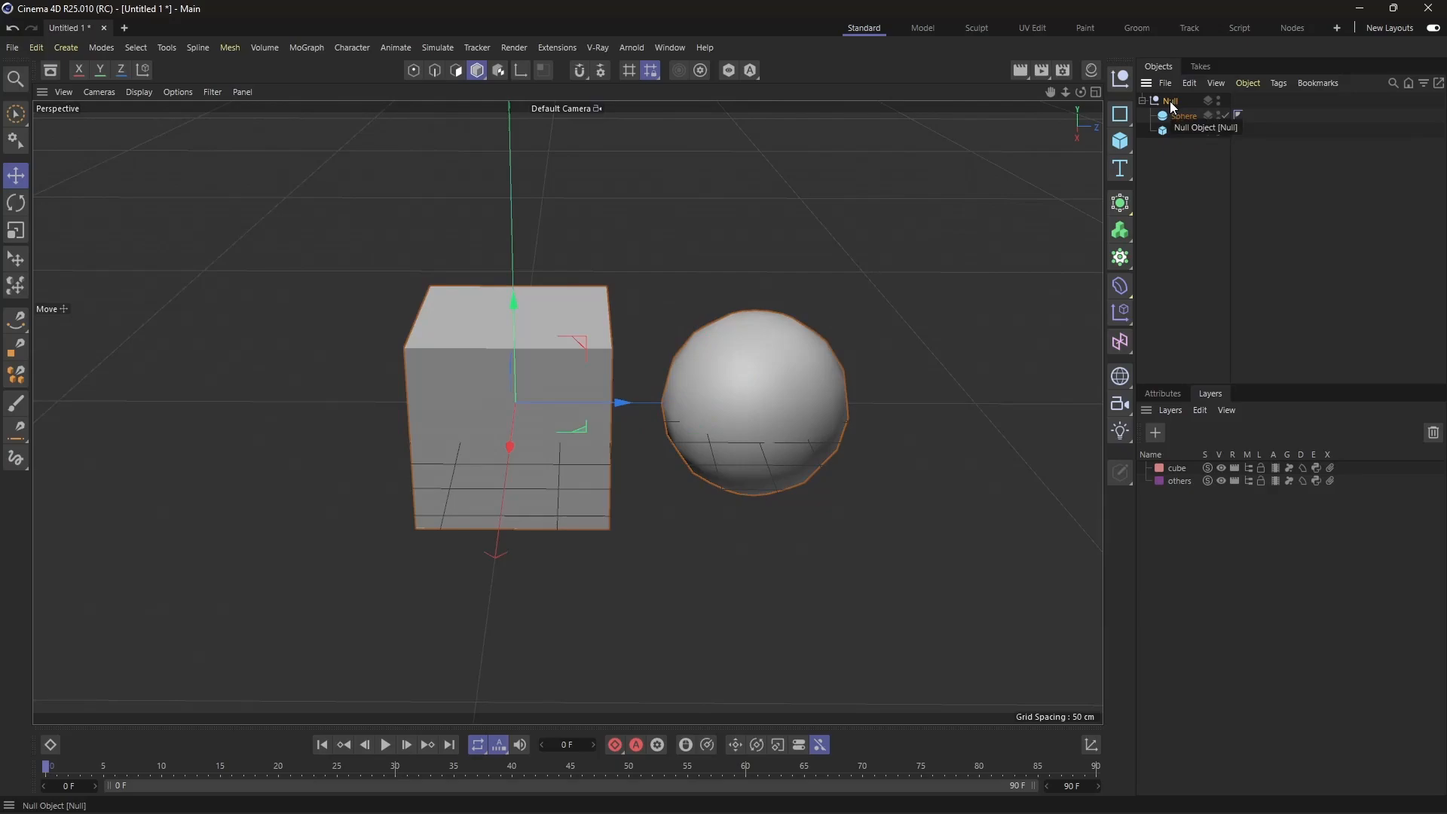
# - Move the null with its cube and sphere along negative Z and towards the camera
pyautogui.moveTo(618, 406); pyautogui.dragTo(526, 435)
pyautogui.moveTo(409, 450); pyautogui.dragTo(402, 485)
pyautogui.moveTo(527, 434); pyautogui.dragTo(573, 426)
# - Shift the sphere alone slightly along positive Z, and move the whole null group further along negative Z
pyautogui.click(1182, 116)
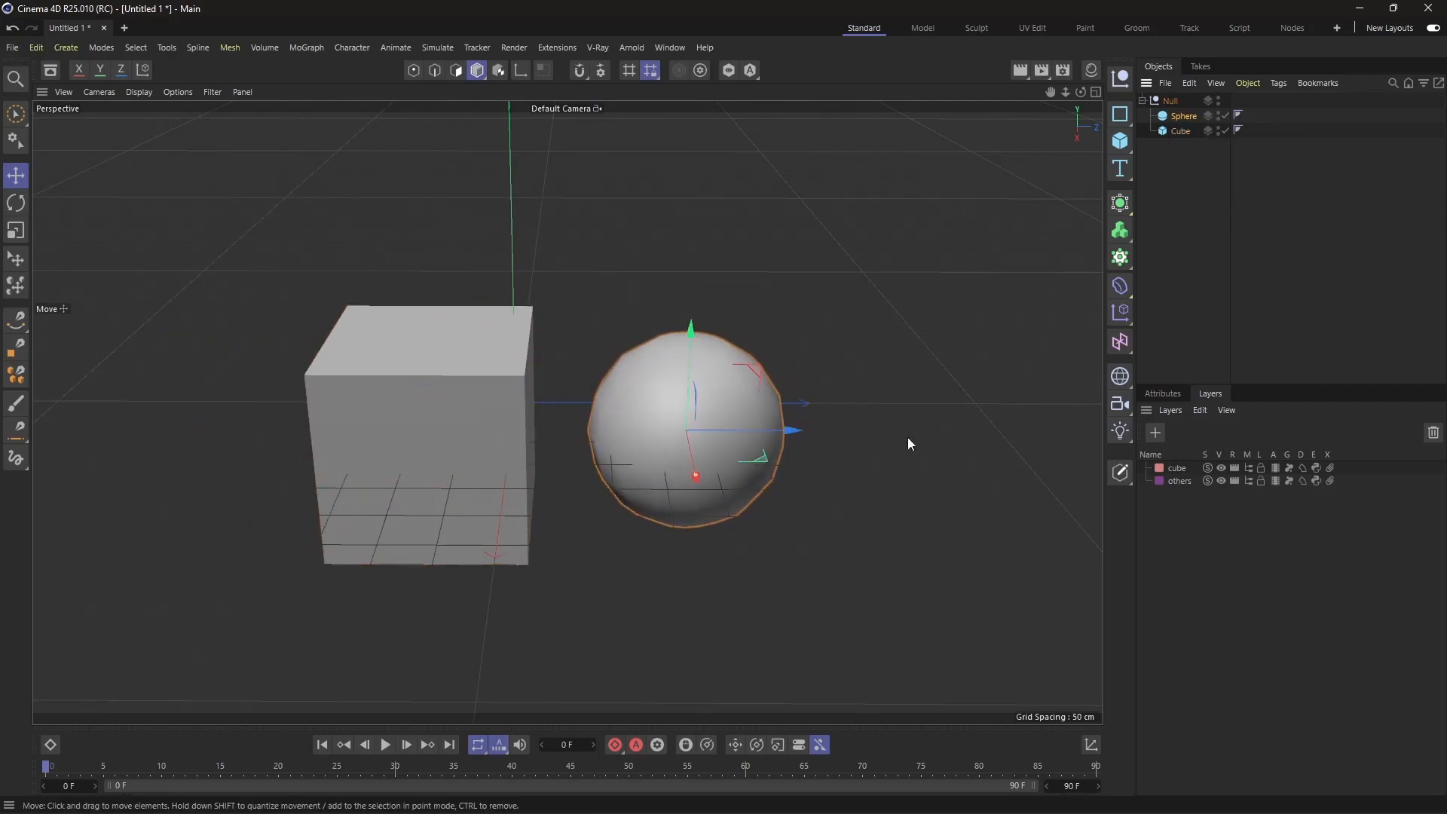
pyautogui.moveTo(792, 429)
pyautogui.mouseDown()
pyautogui.moveTo(830, 429)
pyautogui.moveTo(793, 426)
pyautogui.mouseUp()
pyautogui.click(1172, 101)
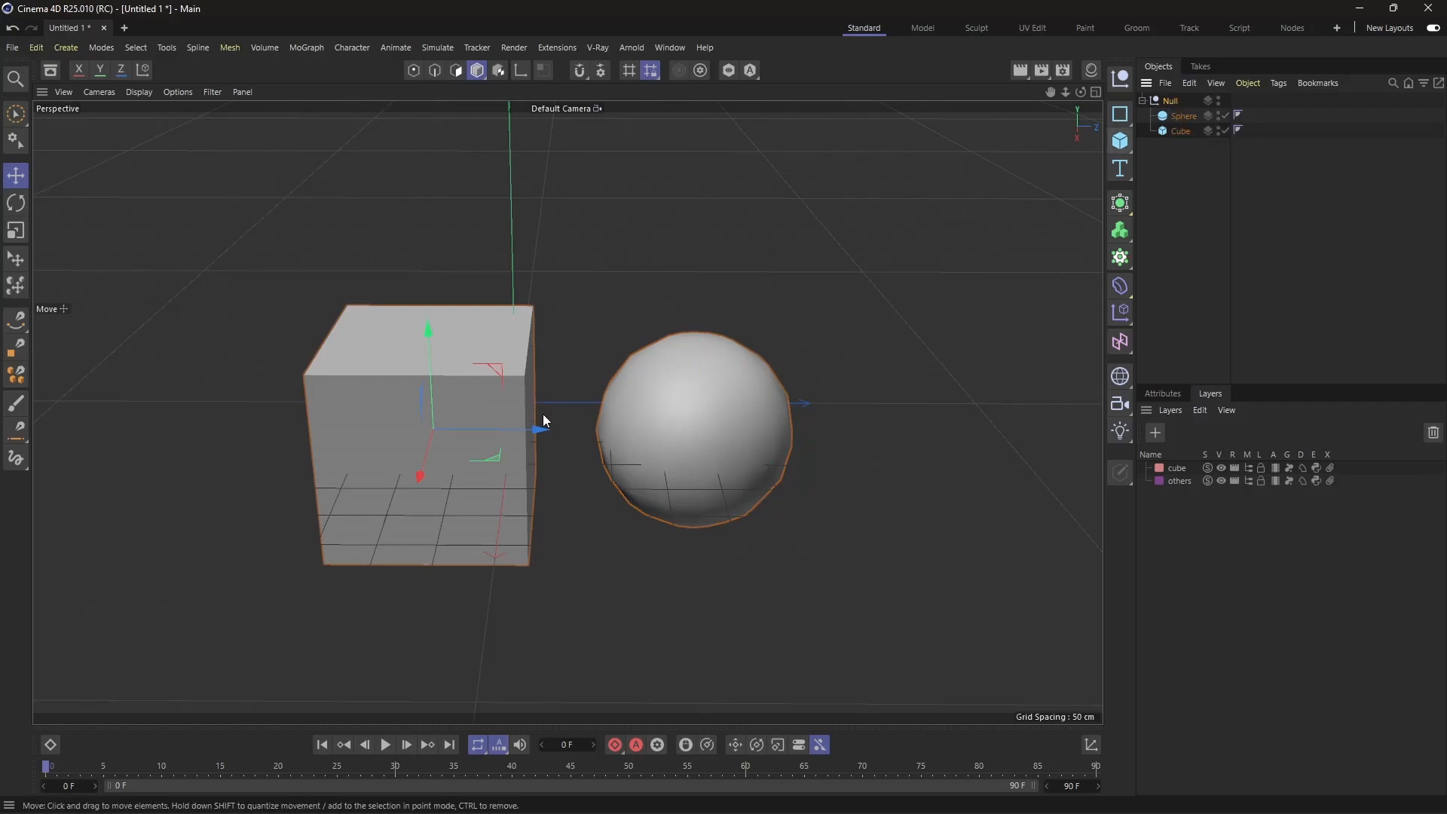
pyautogui.moveTo(541, 429); pyautogui.dragTo(488, 429)
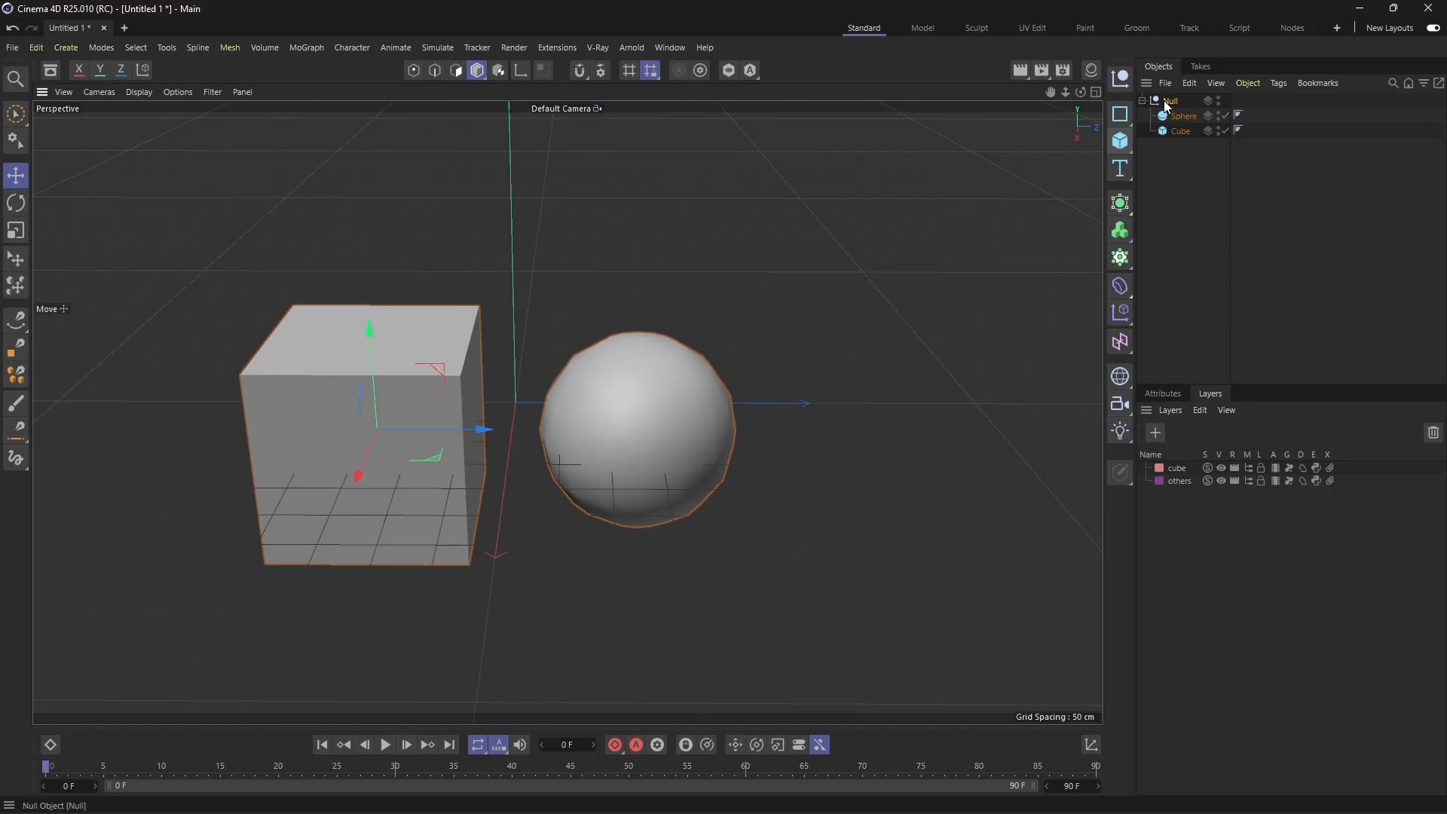
# - Take the sphere and cube out of the null so all three objects sit at the same hierarchy level
pyautogui.click(1142, 101)
pyautogui.click(1143, 101)
pyautogui.moveTo(1168, 178); pyautogui.dragTo(1183, 113)
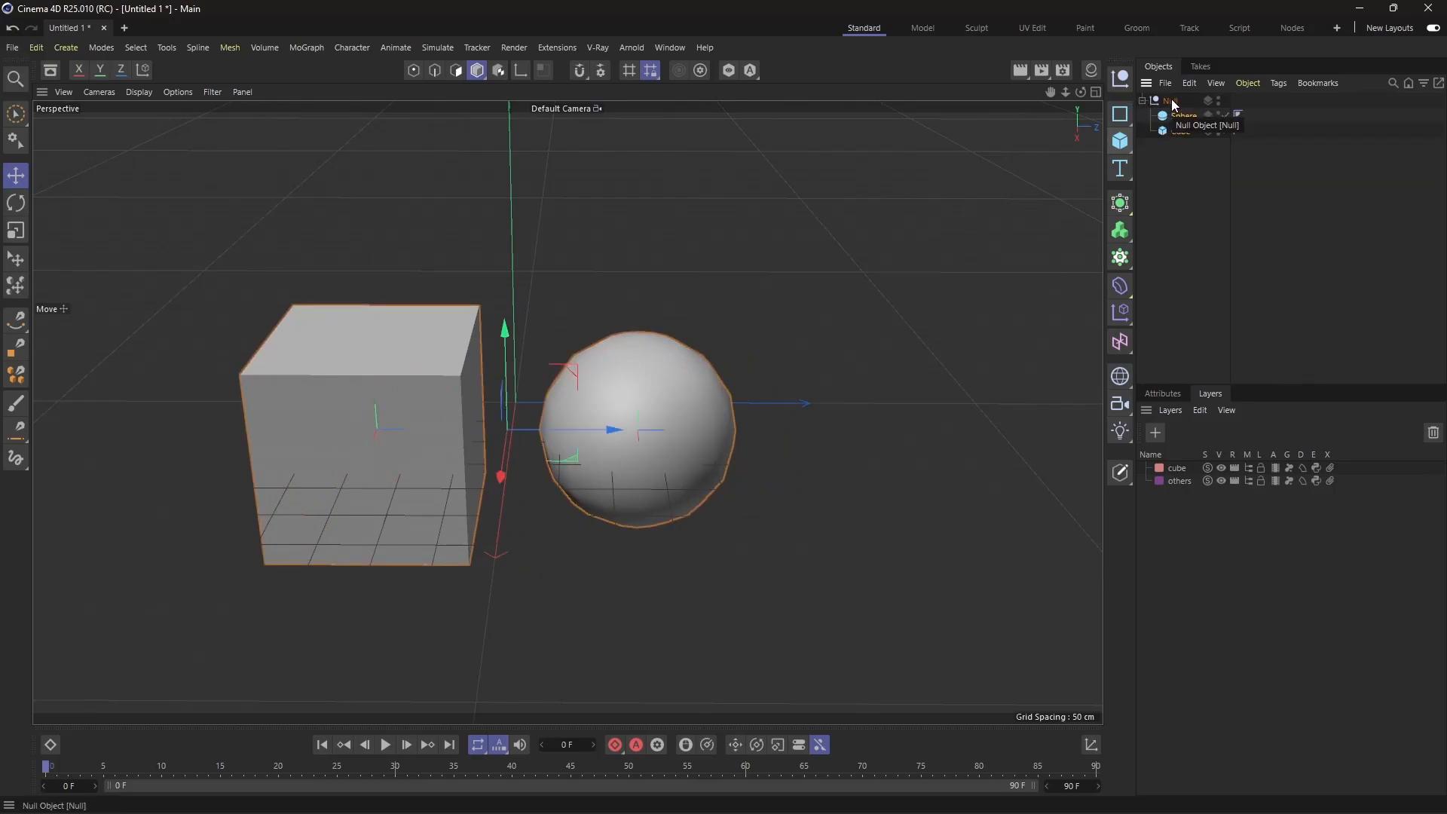
pyautogui.click(1172, 101)
pyautogui.click(1174, 169)
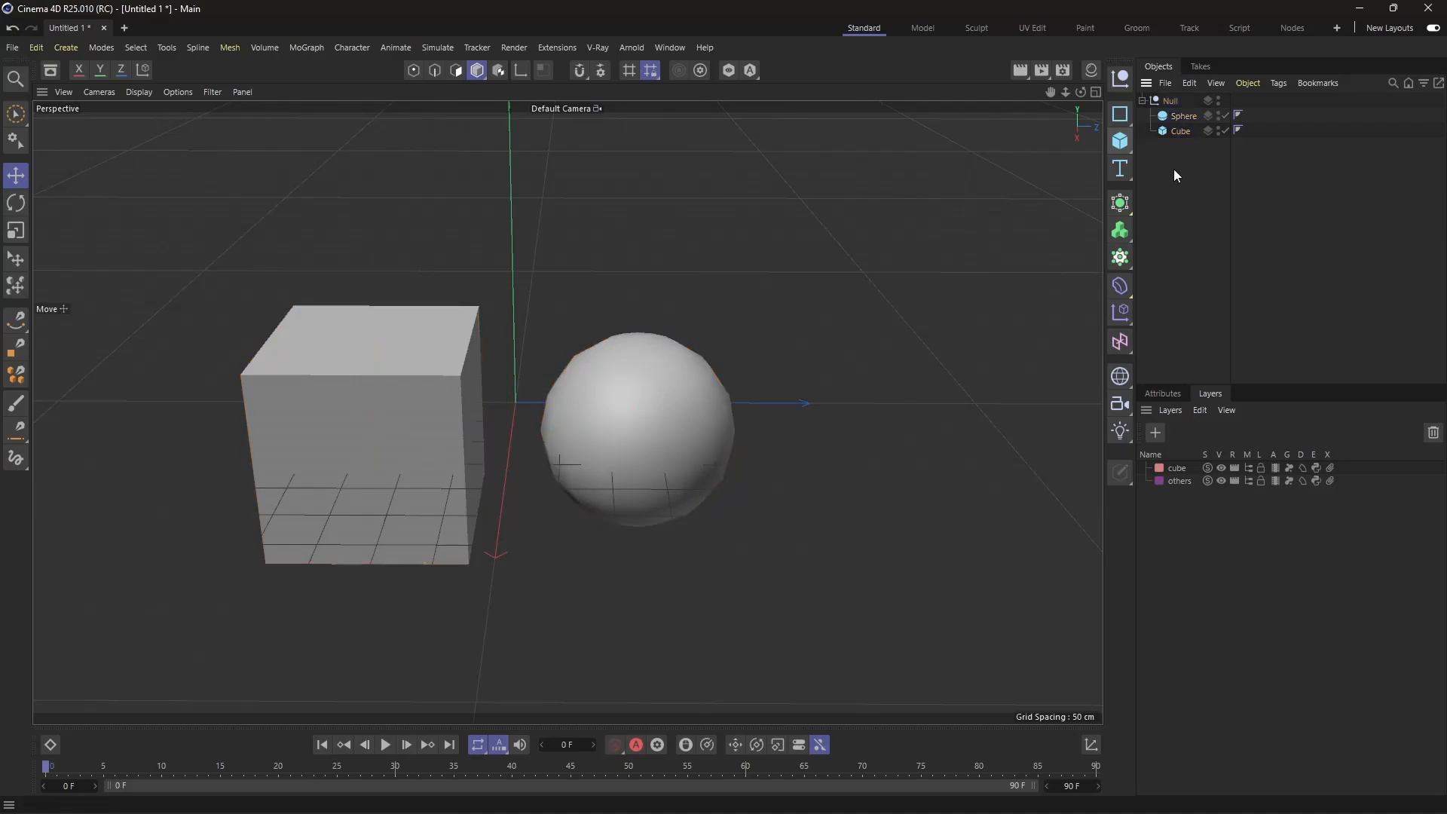
pyautogui.moveTo(1172, 170); pyautogui.dragTo(1181, 118)
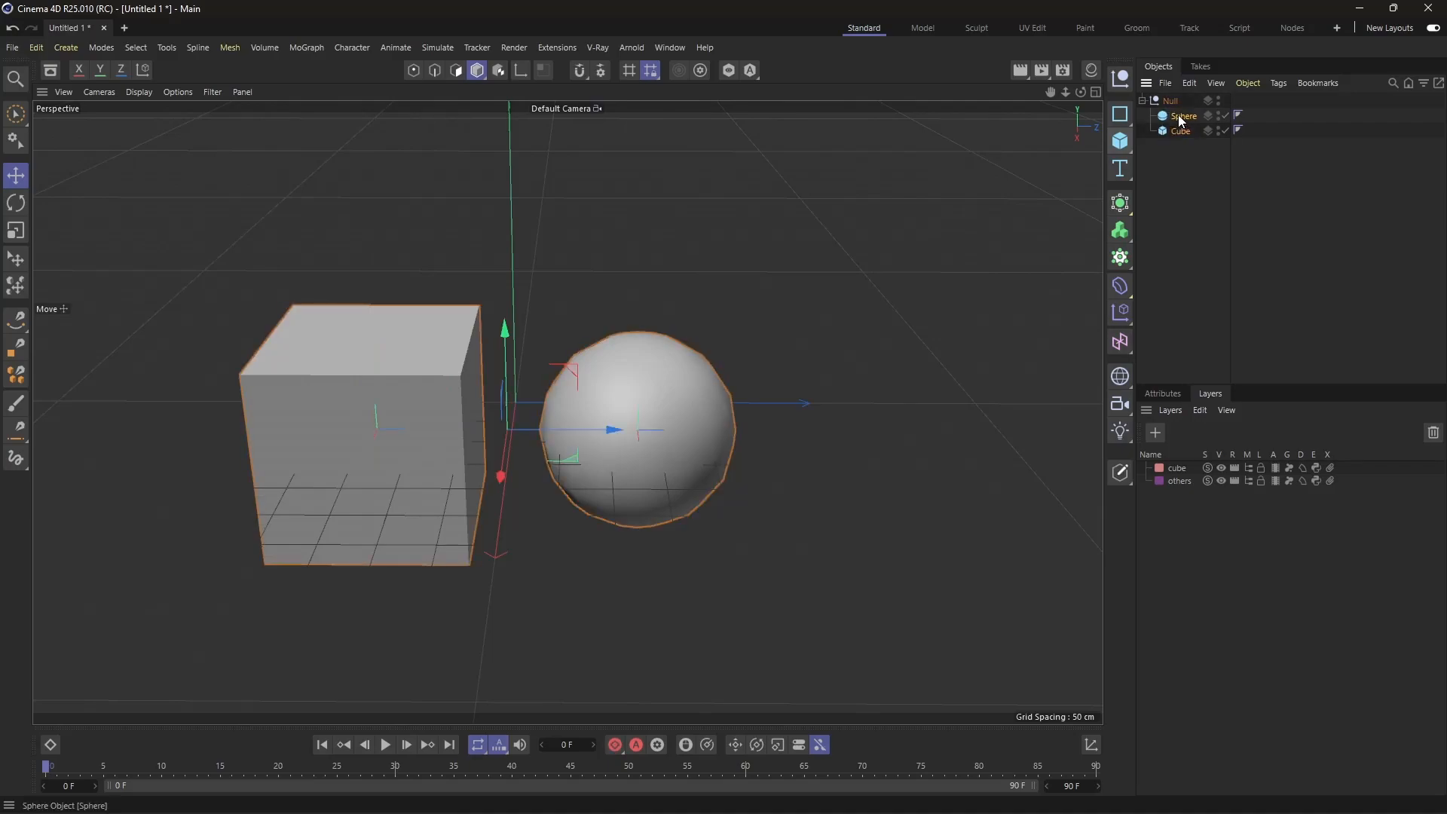
pyautogui.click(1165, 191)
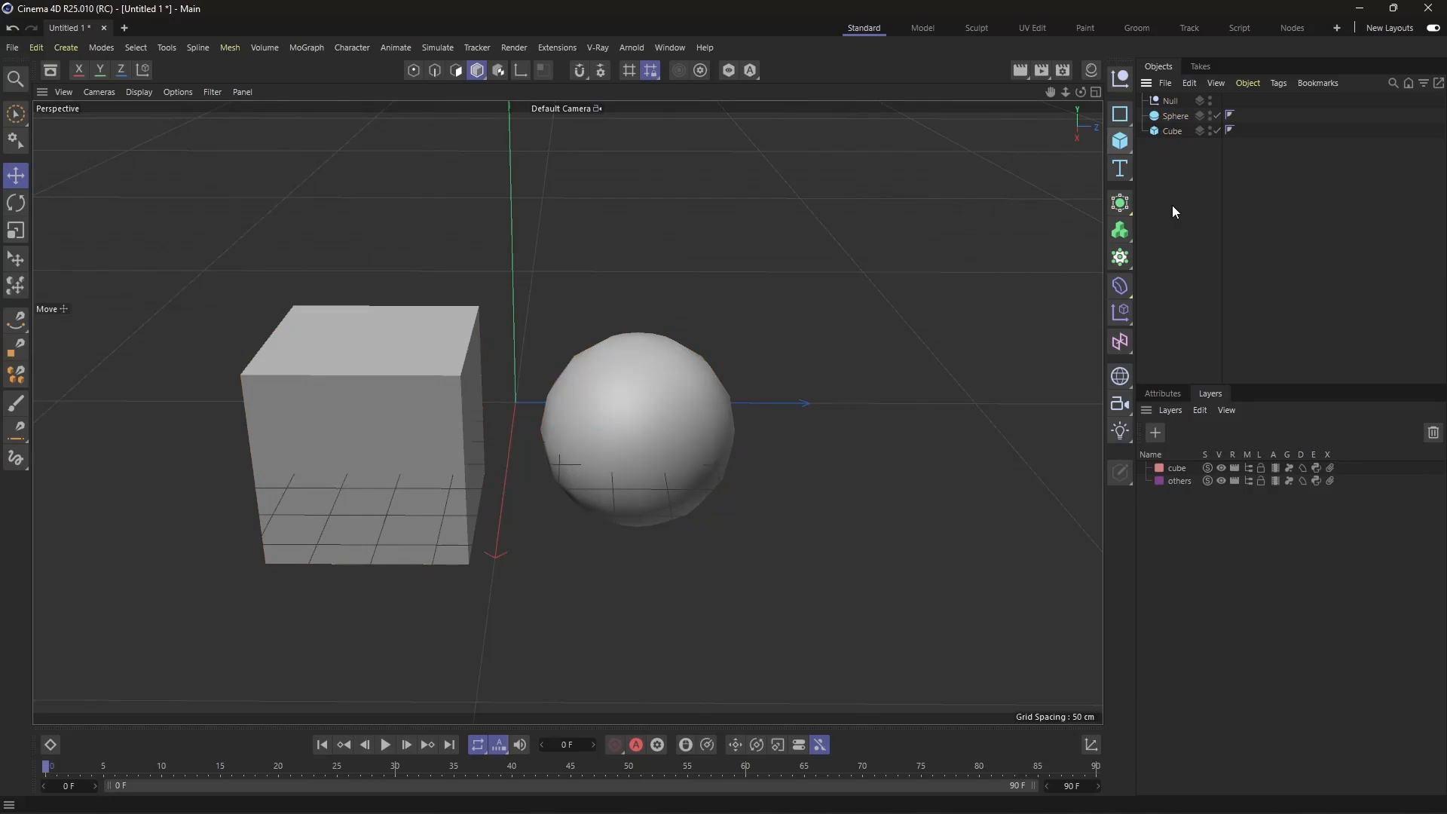
pyautogui.rightClick(1201, 116)
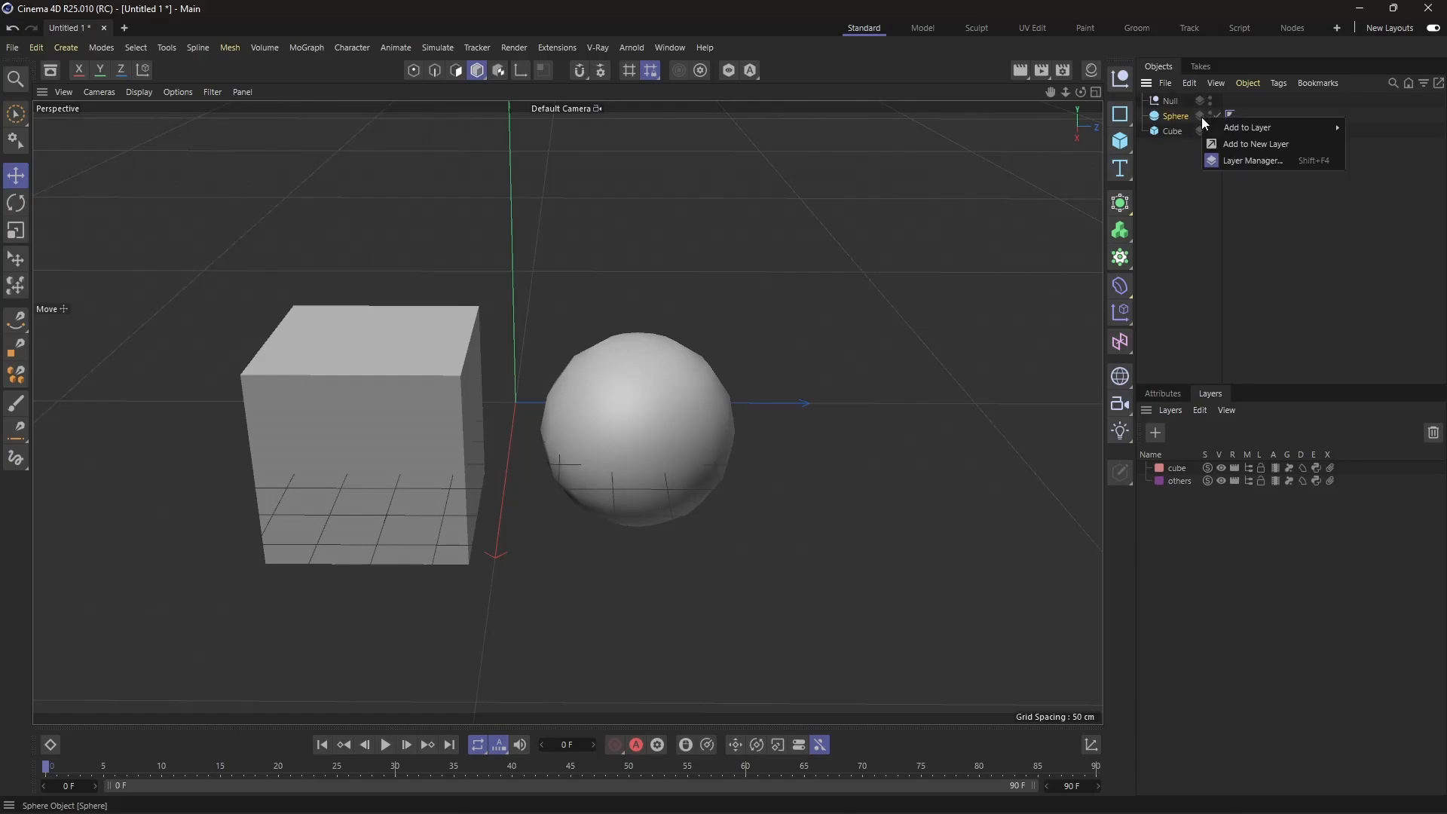
pyautogui.moveTo(1257, 128)
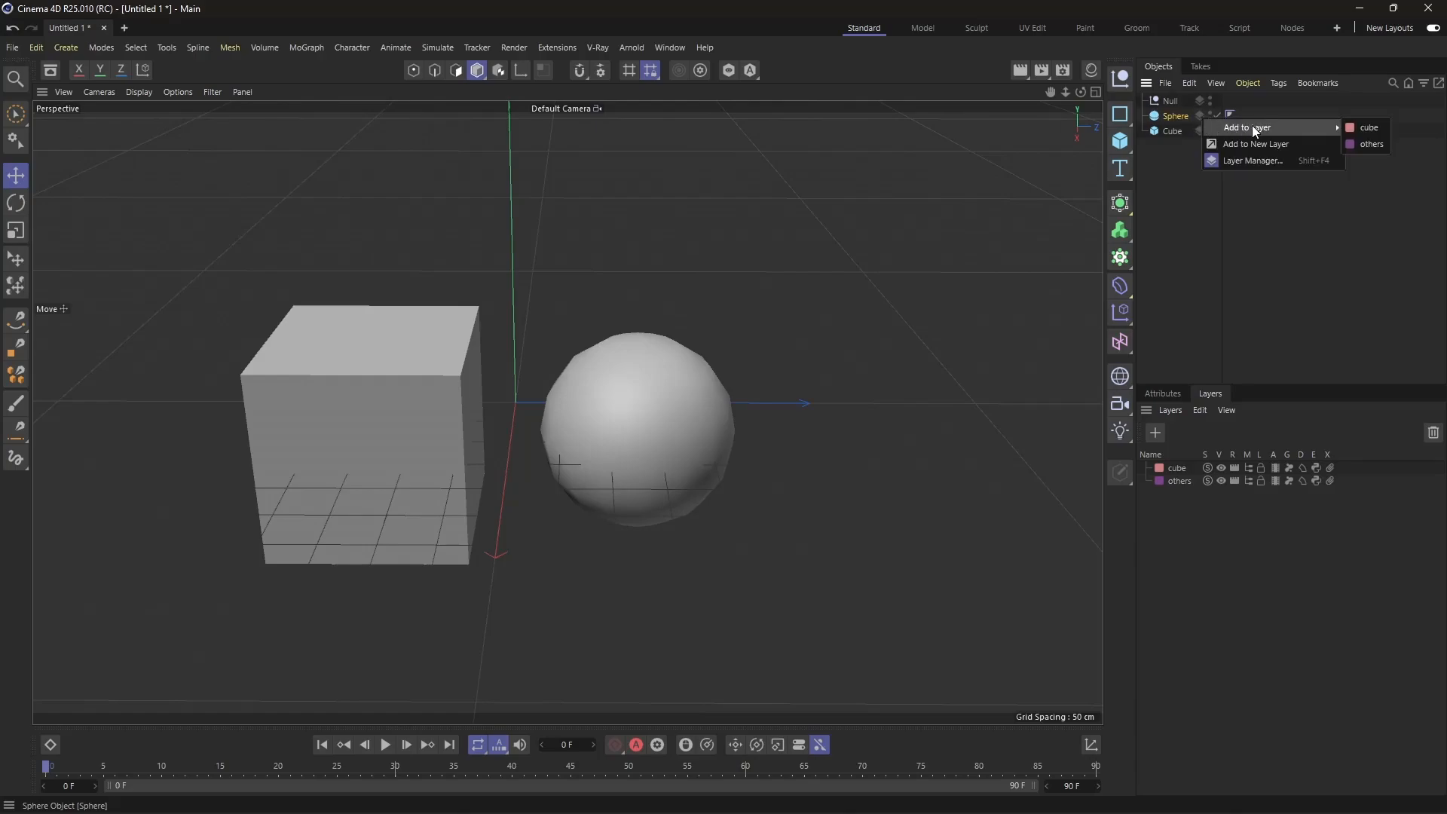
pyautogui.click(1192, 273)
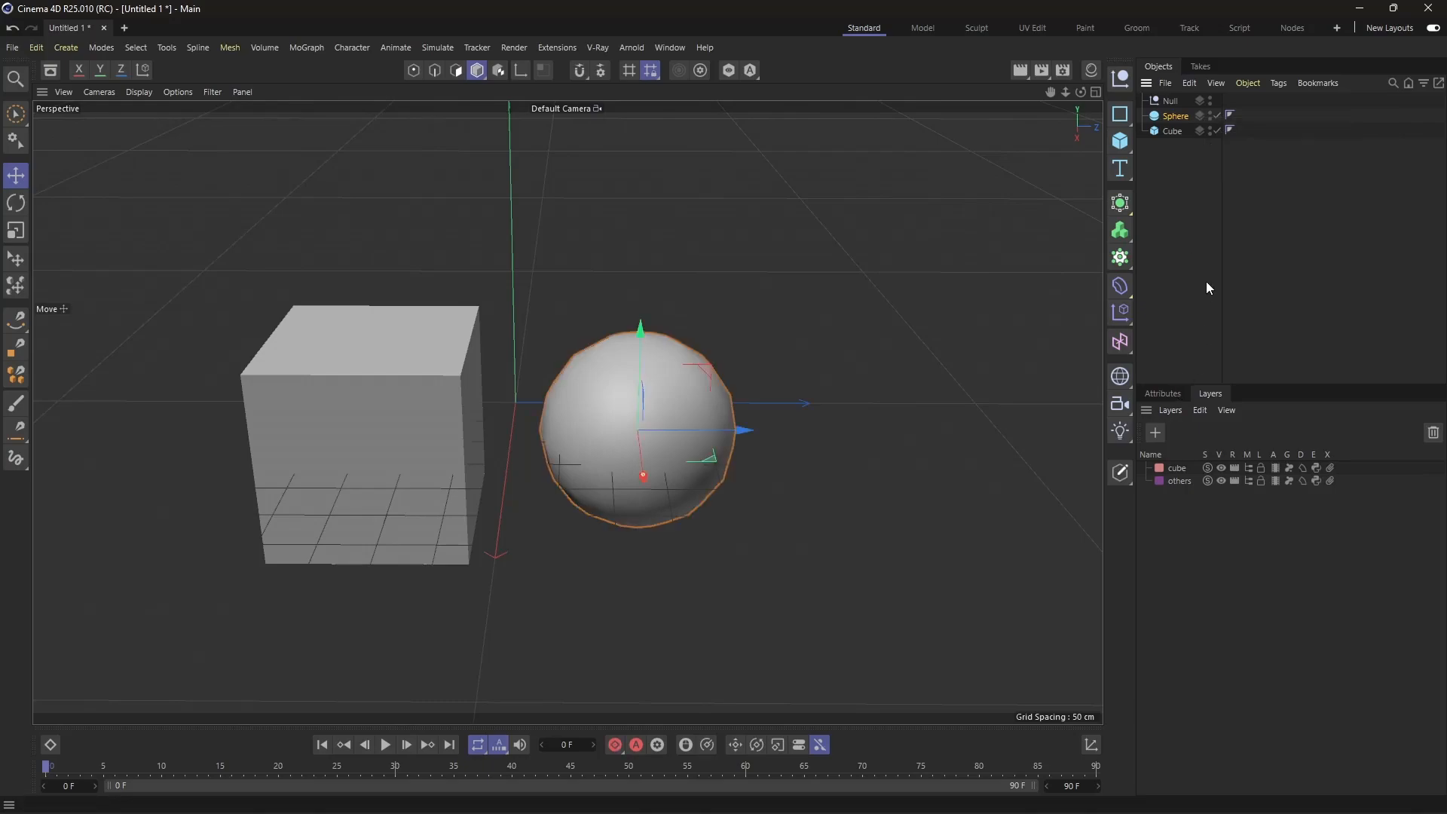
# - Delete the existing layers "others" and "cube"
pyautogui.click(1176, 480)
pyautogui.click(1433, 432)
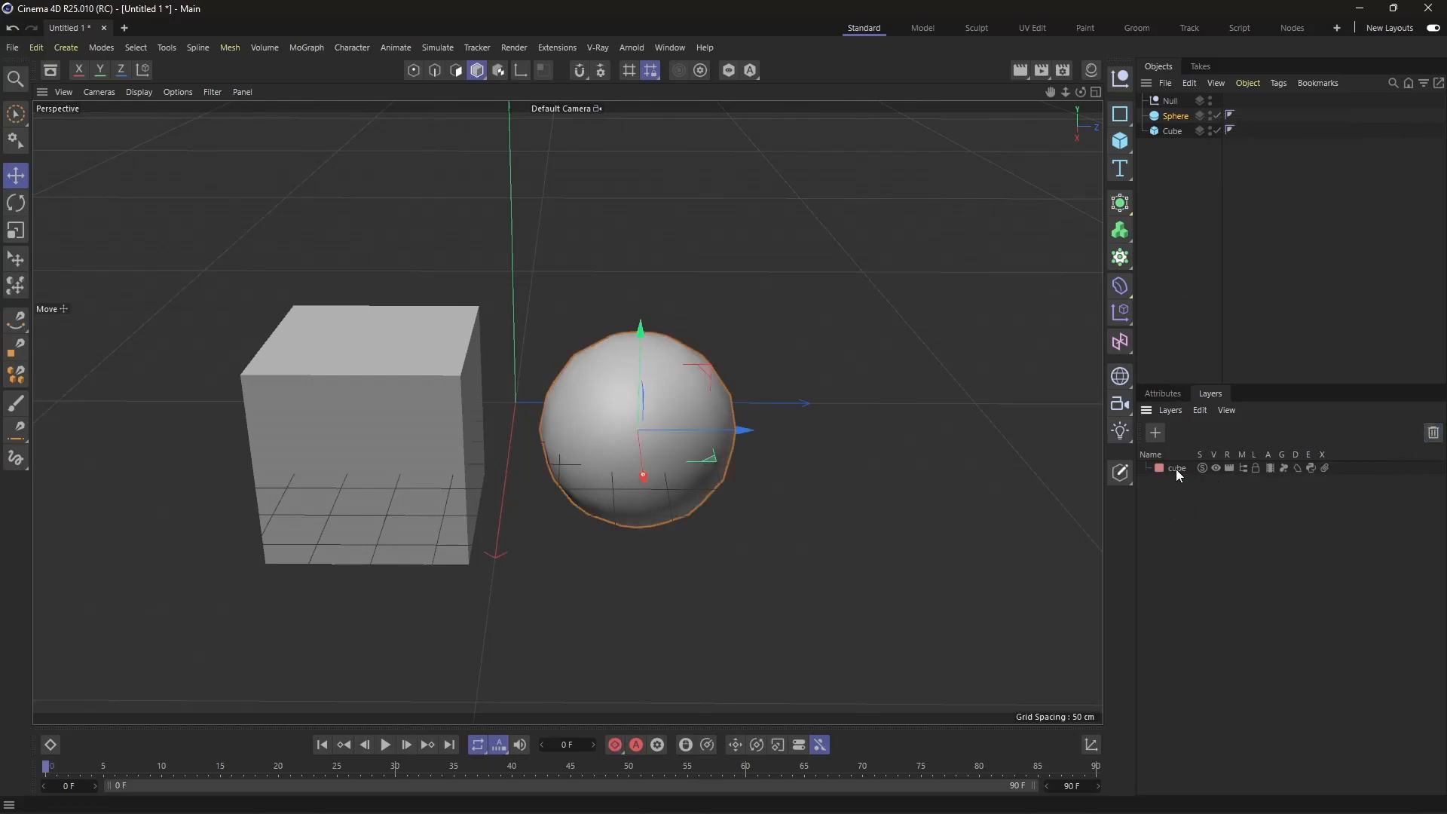
pyautogui.click(1433, 436)
pyautogui.click(1209, 229)
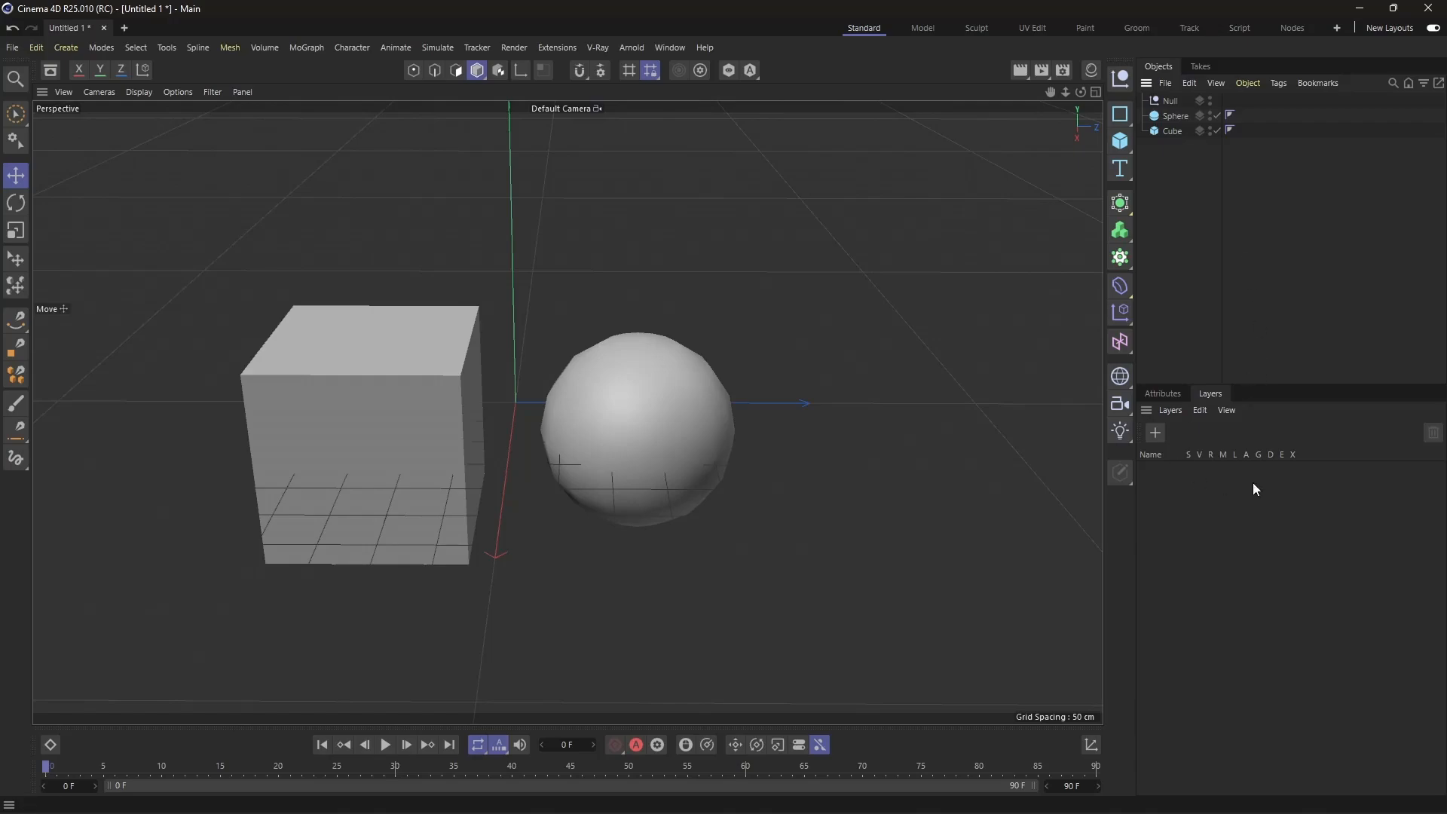
# - Create a new layer and name it "box"
pyautogui.click(1171, 391)
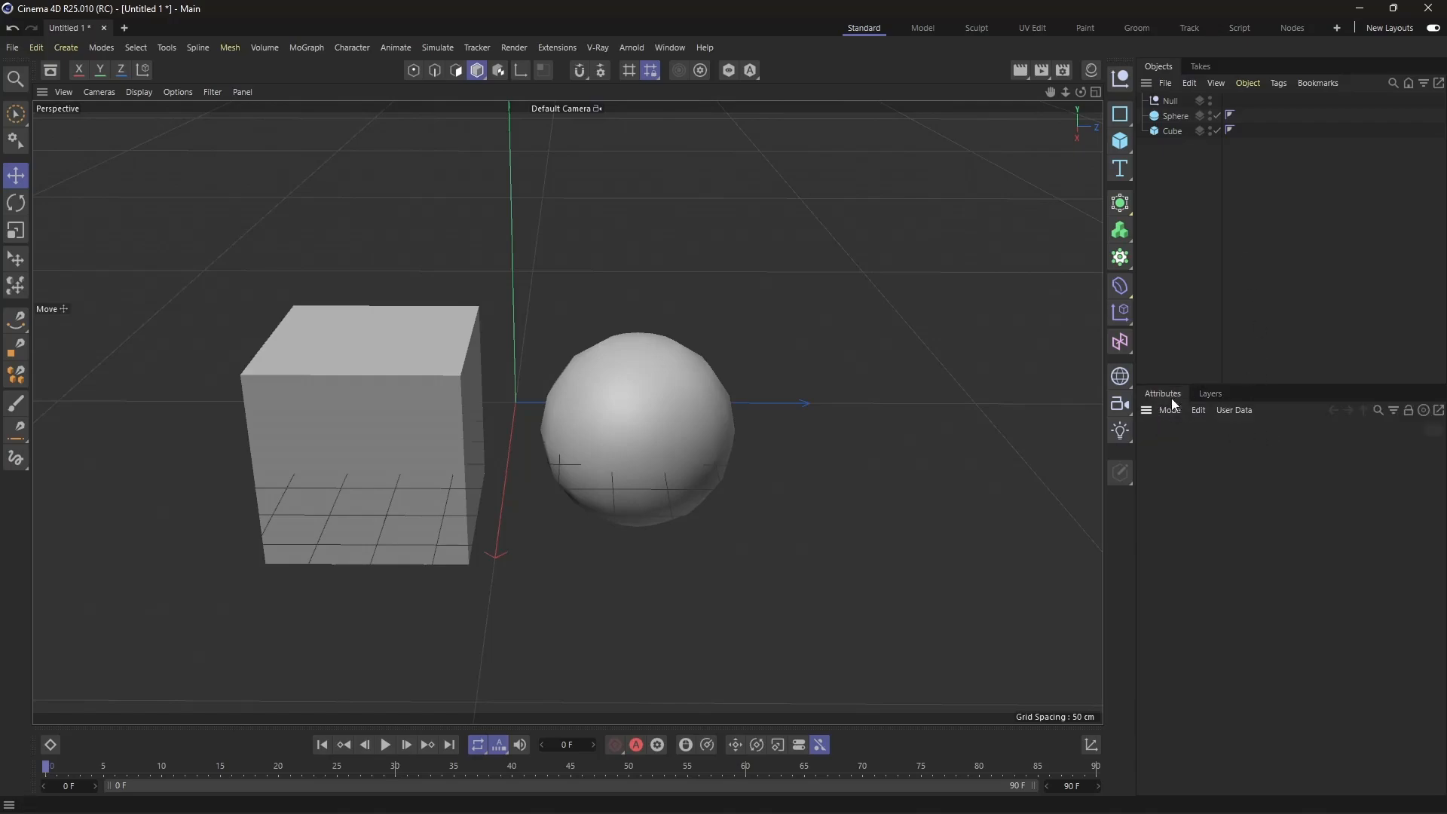
pyautogui.click(1210, 393)
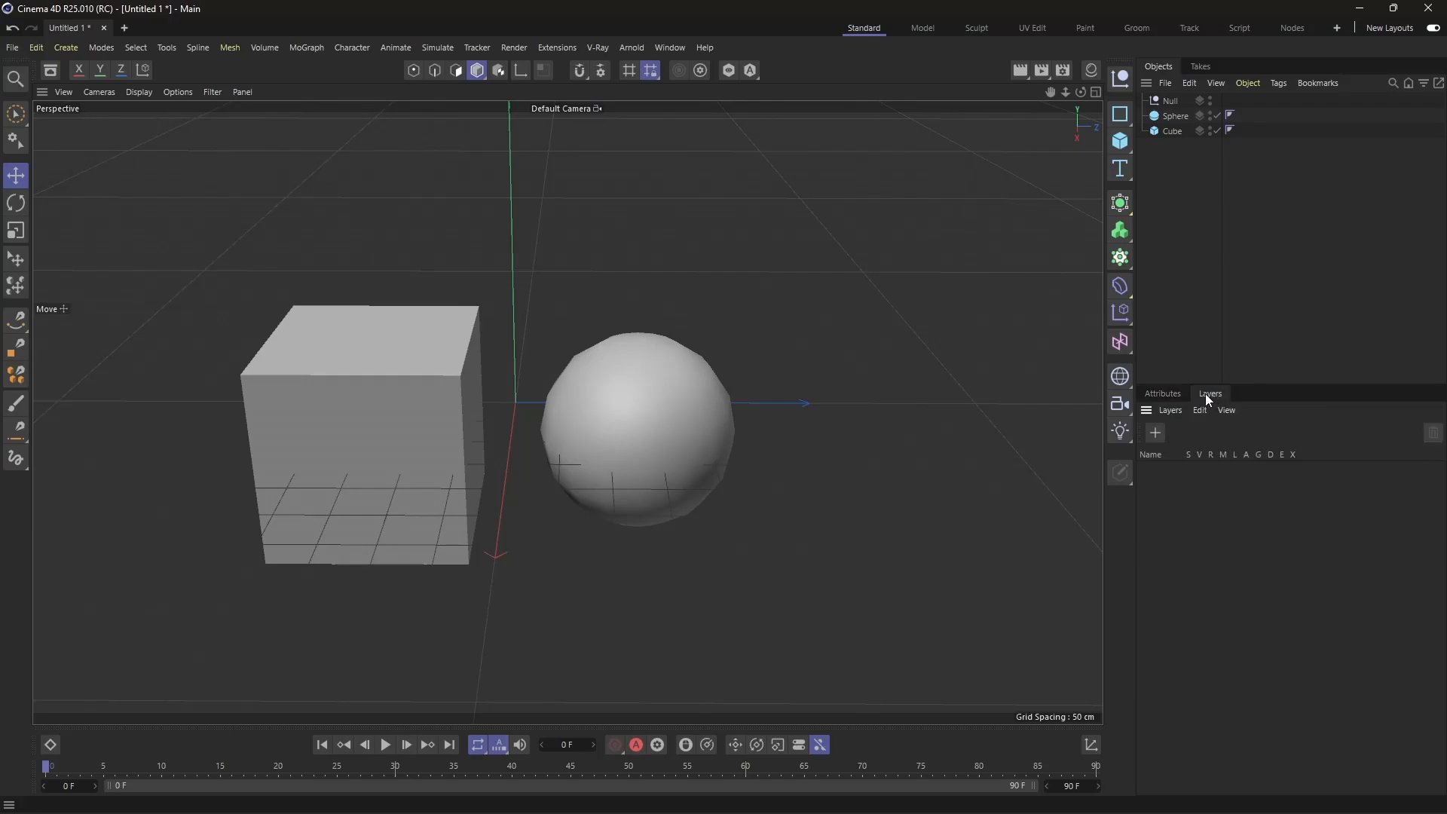
pyautogui.click(1157, 434)
pyautogui.doubleClick(1179, 468)
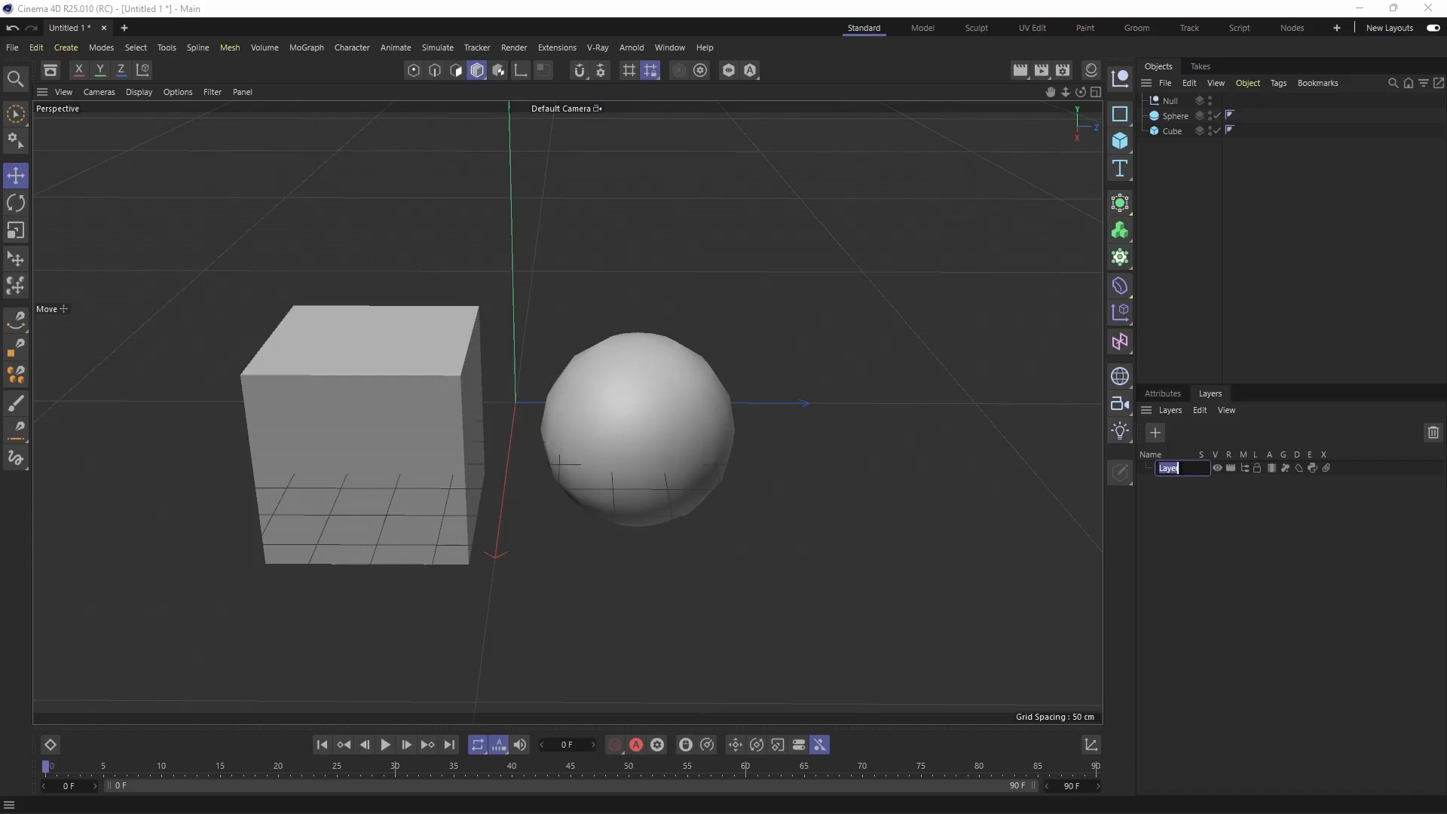
pyautogui.write('box')
pyautogui.press('Return')
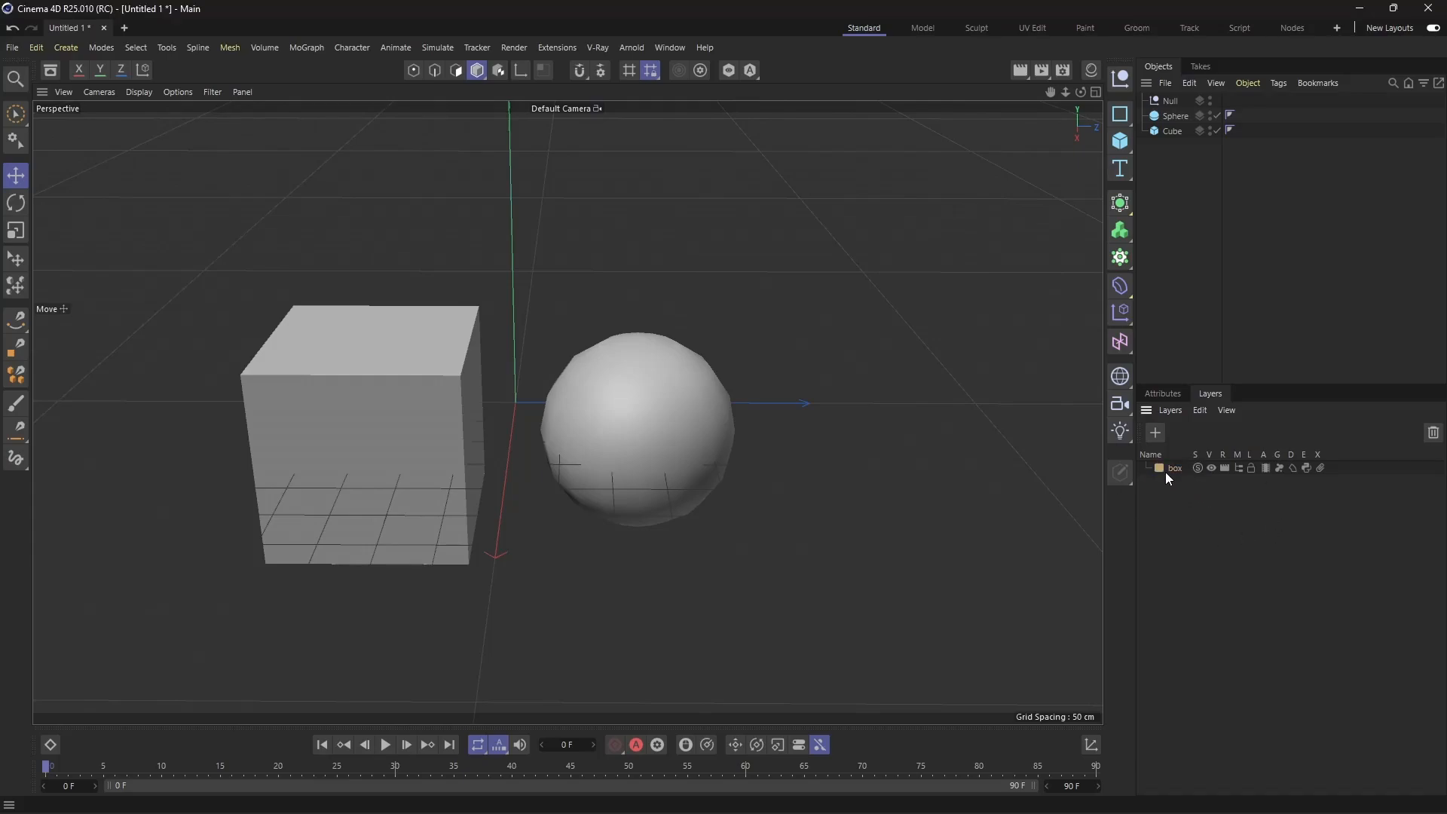
# - Assign the sphere to the "box" layer
pyautogui.click(1200, 119)
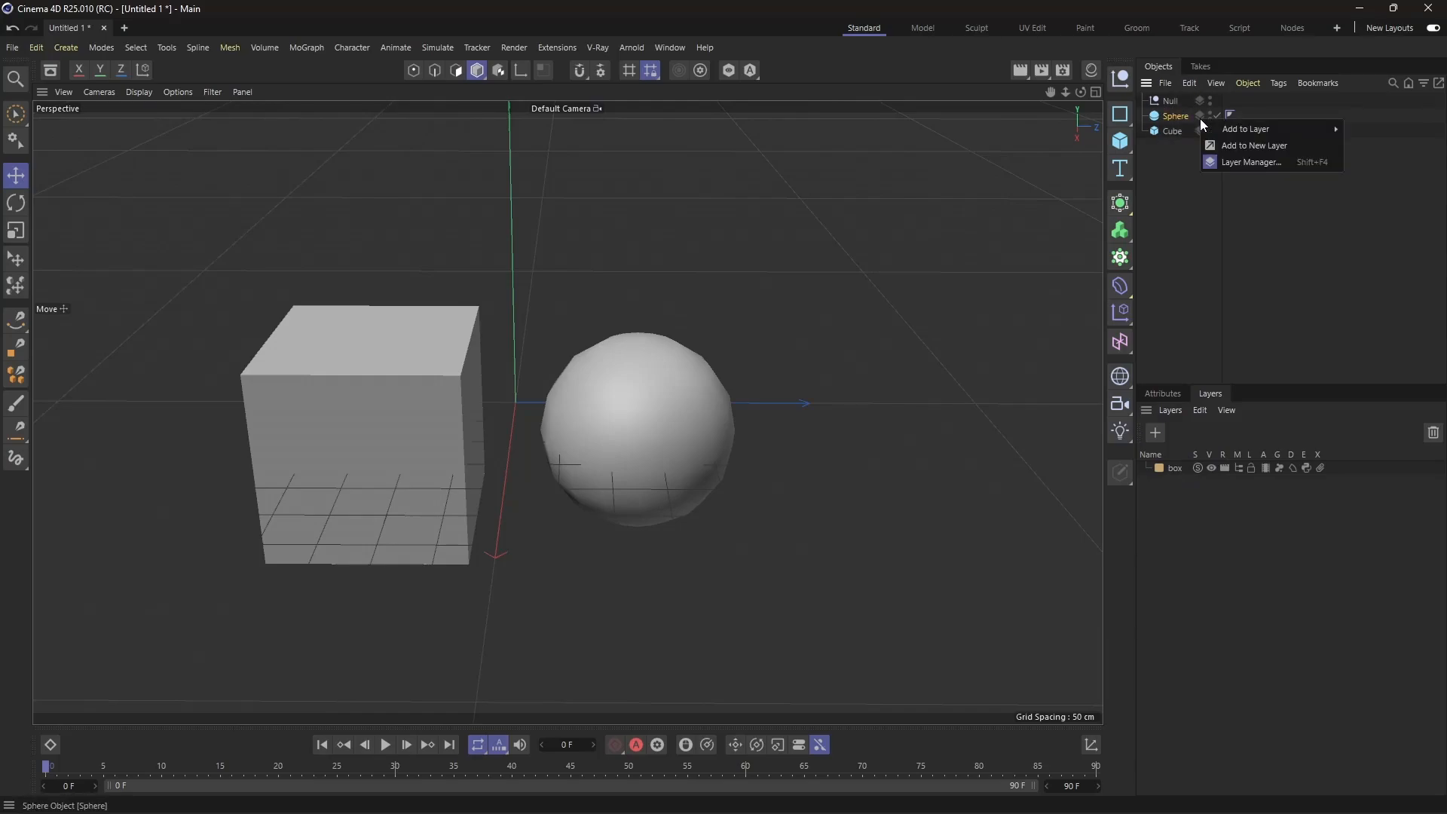
pyautogui.moveTo(1270, 128)
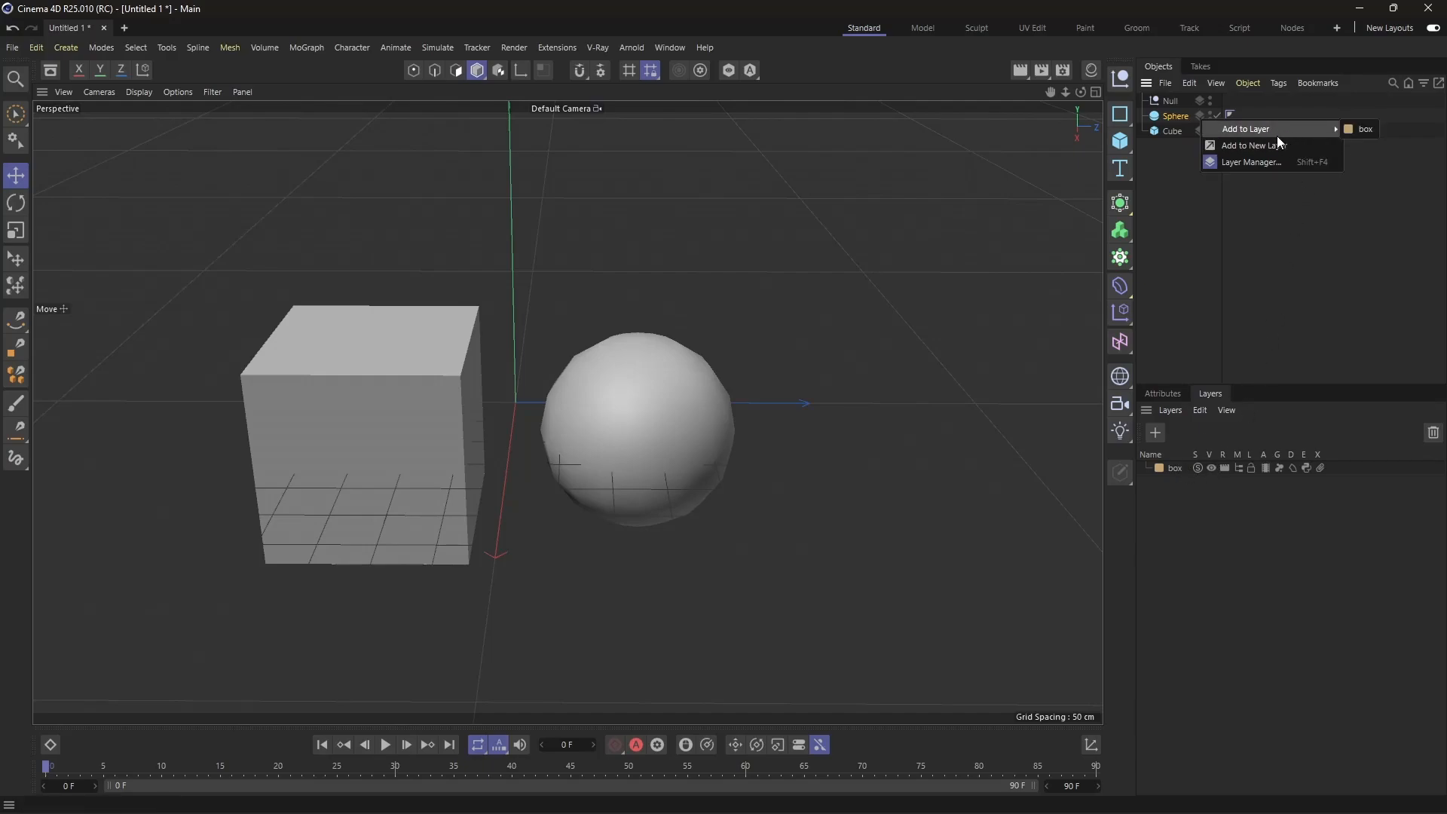
pyautogui.click(1365, 130)
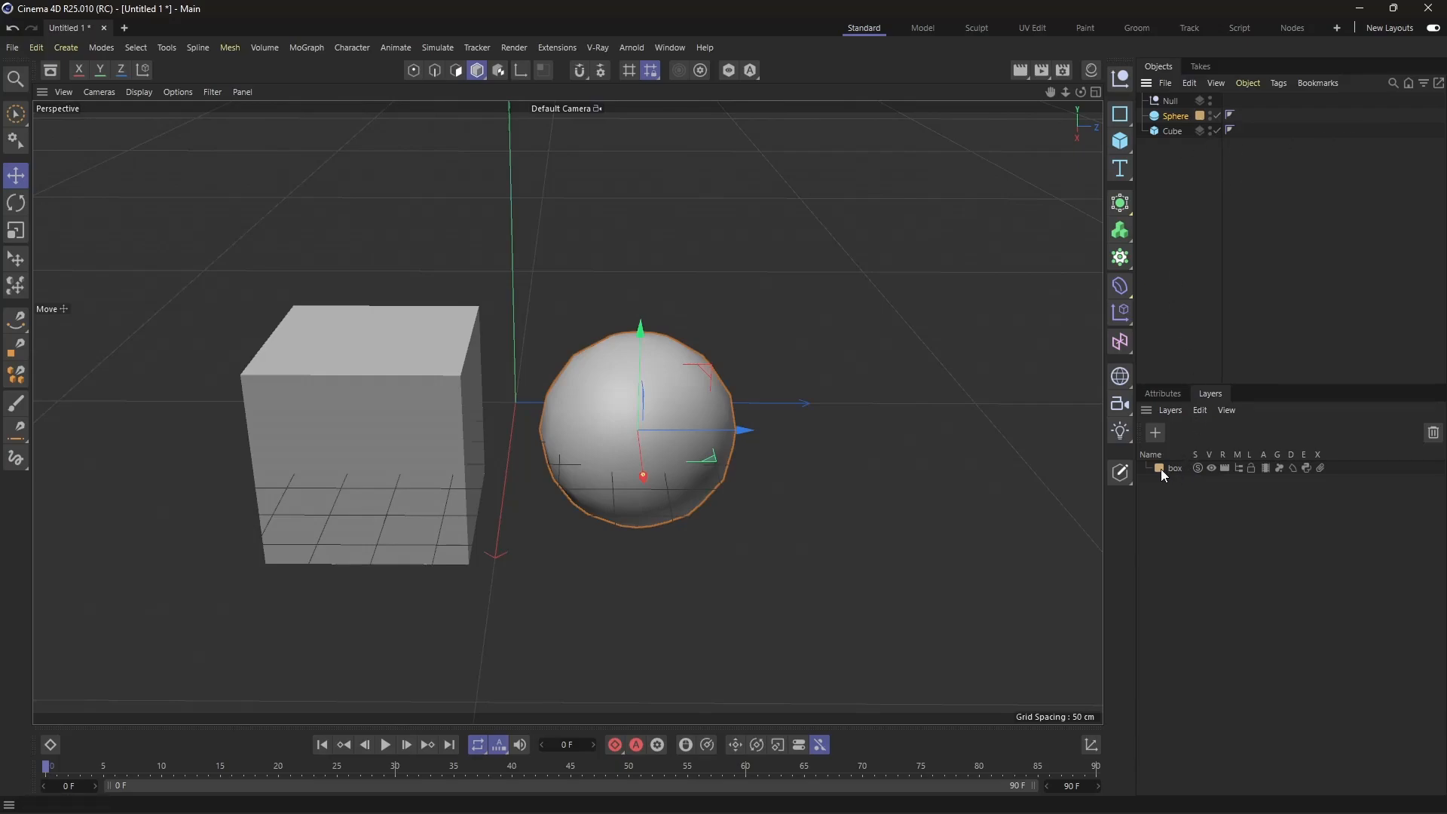
pyautogui.click(1192, 198)
pyautogui.click(1171, 118)
pyautogui.click(1207, 208)
# - Solo the "box" layer to isolate its contents, and turn Solo off again
pyautogui.click(1173, 470)
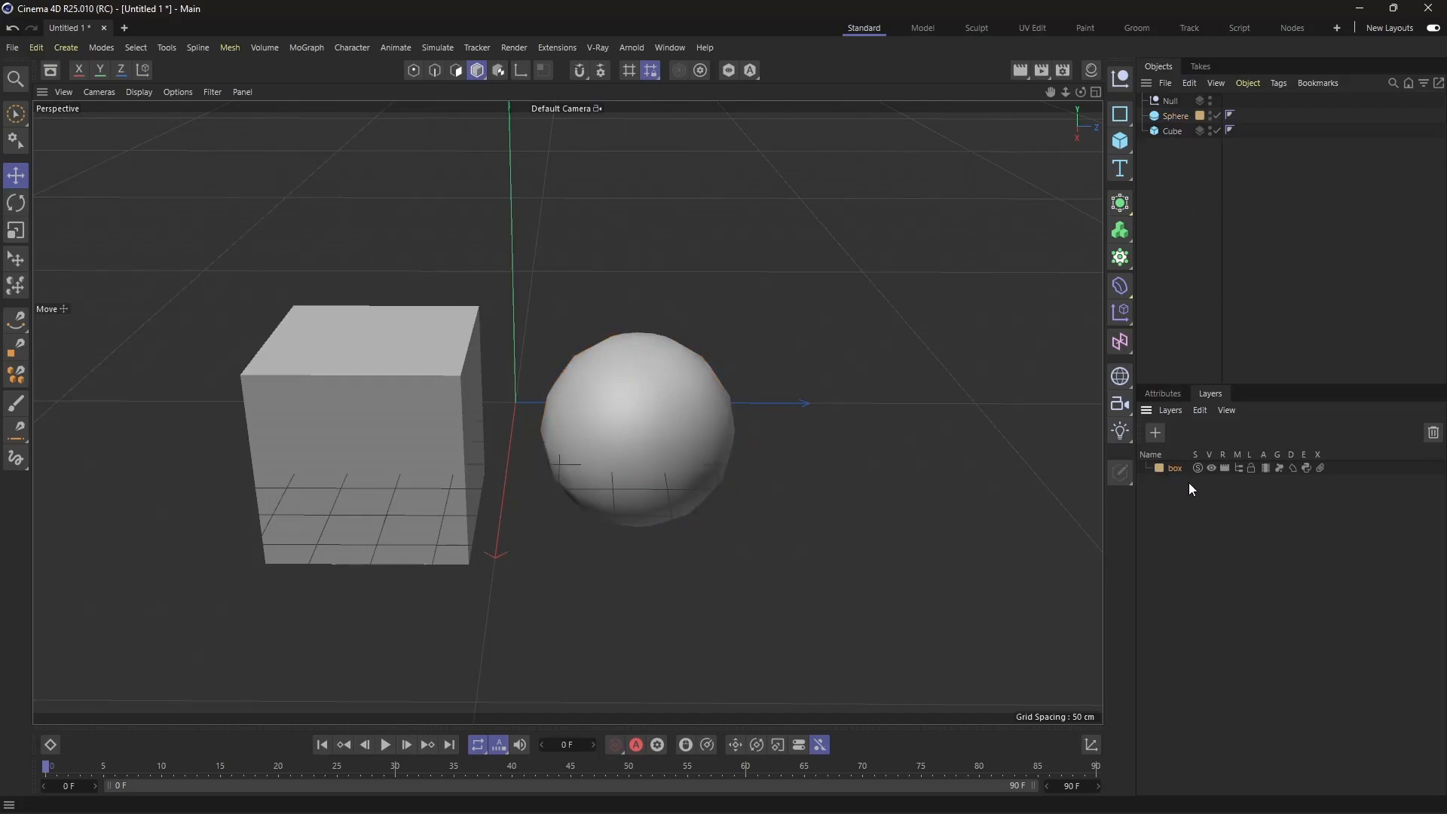
pyautogui.click(1198, 468)
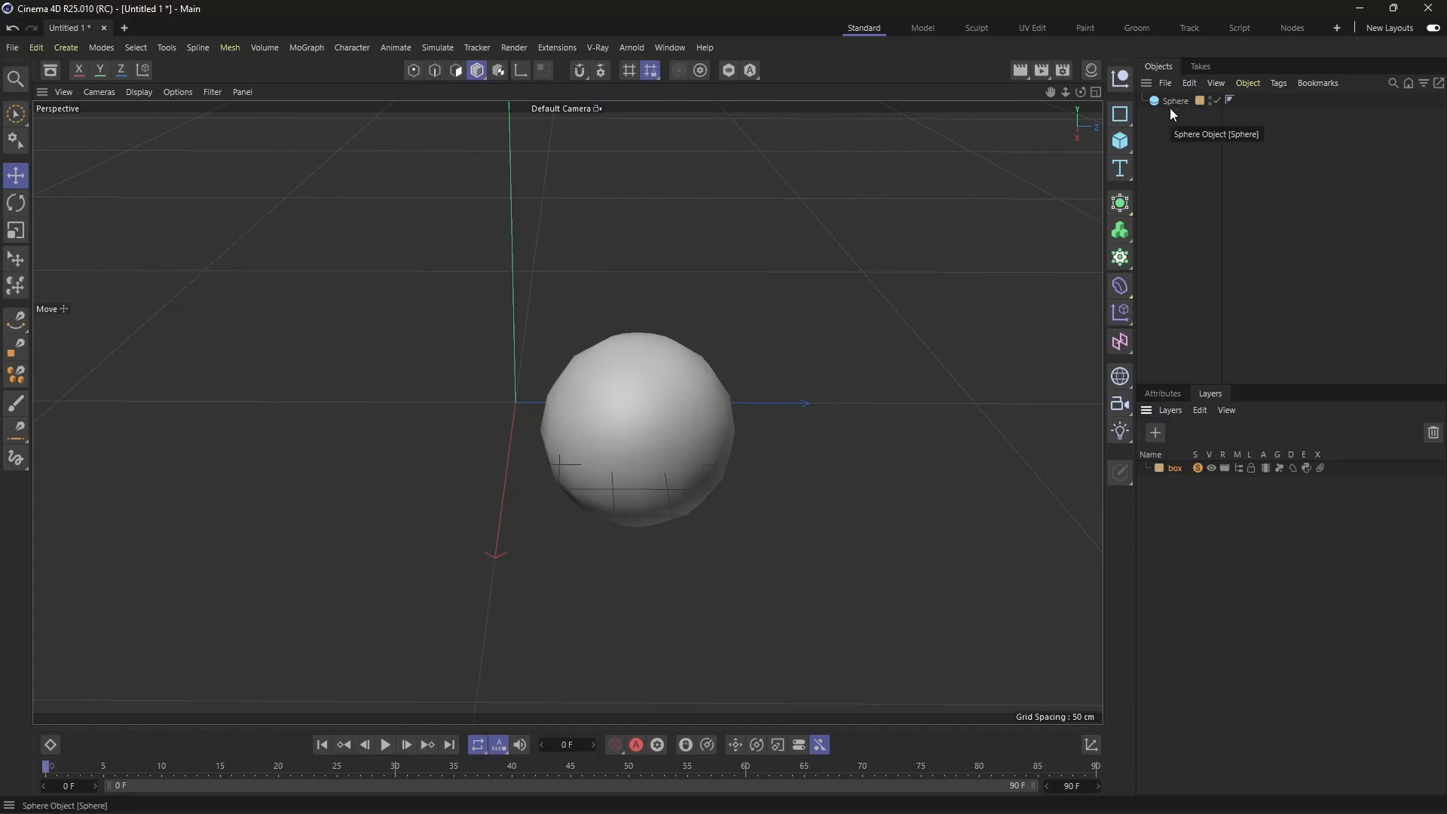
pyautogui.click(1198, 468)
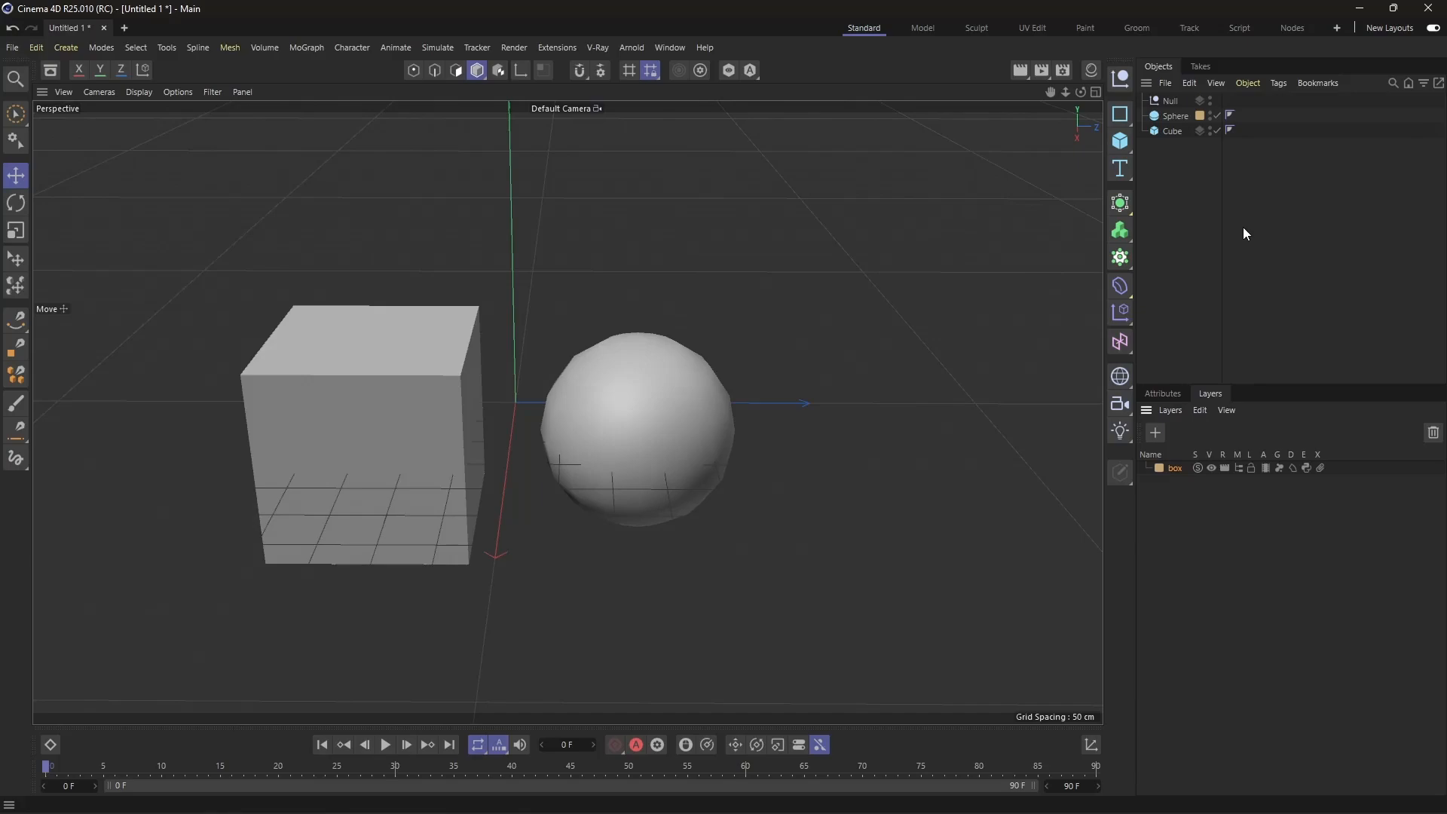
# - Parent the sphere and cube under the null again and move the null group back and forth along the Z axis
pyautogui.moveTo(1166, 149); pyautogui.dragTo(1177, 106)
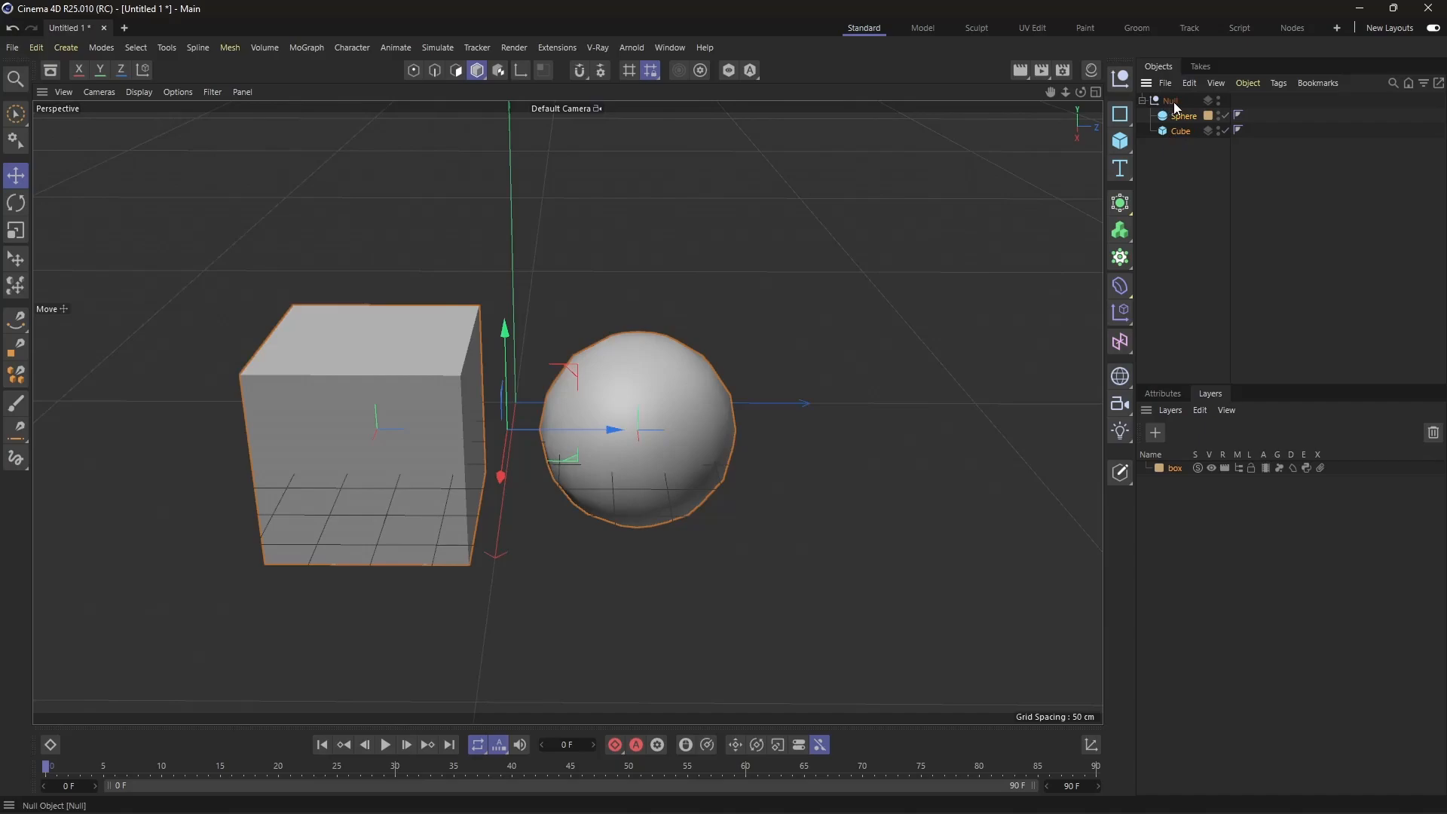
pyautogui.click(1174, 104)
pyautogui.moveTo(477, 432); pyautogui.dragTo(416, 455)
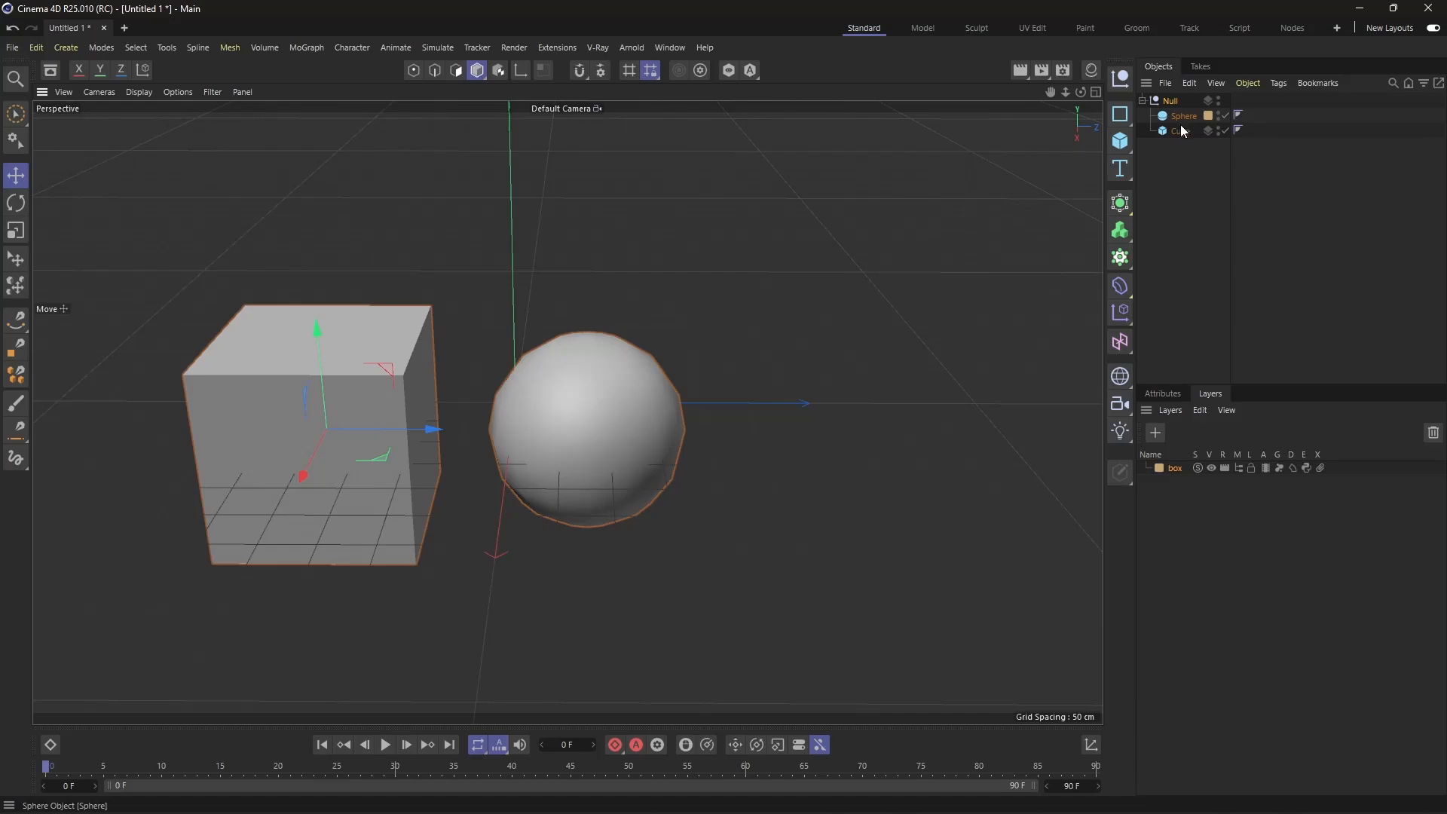
pyautogui.moveTo(442, 431)
pyautogui.mouseDown()
pyautogui.moveTo(536, 439)
pyautogui.moveTo(462, 429)
pyautogui.mouseUp()
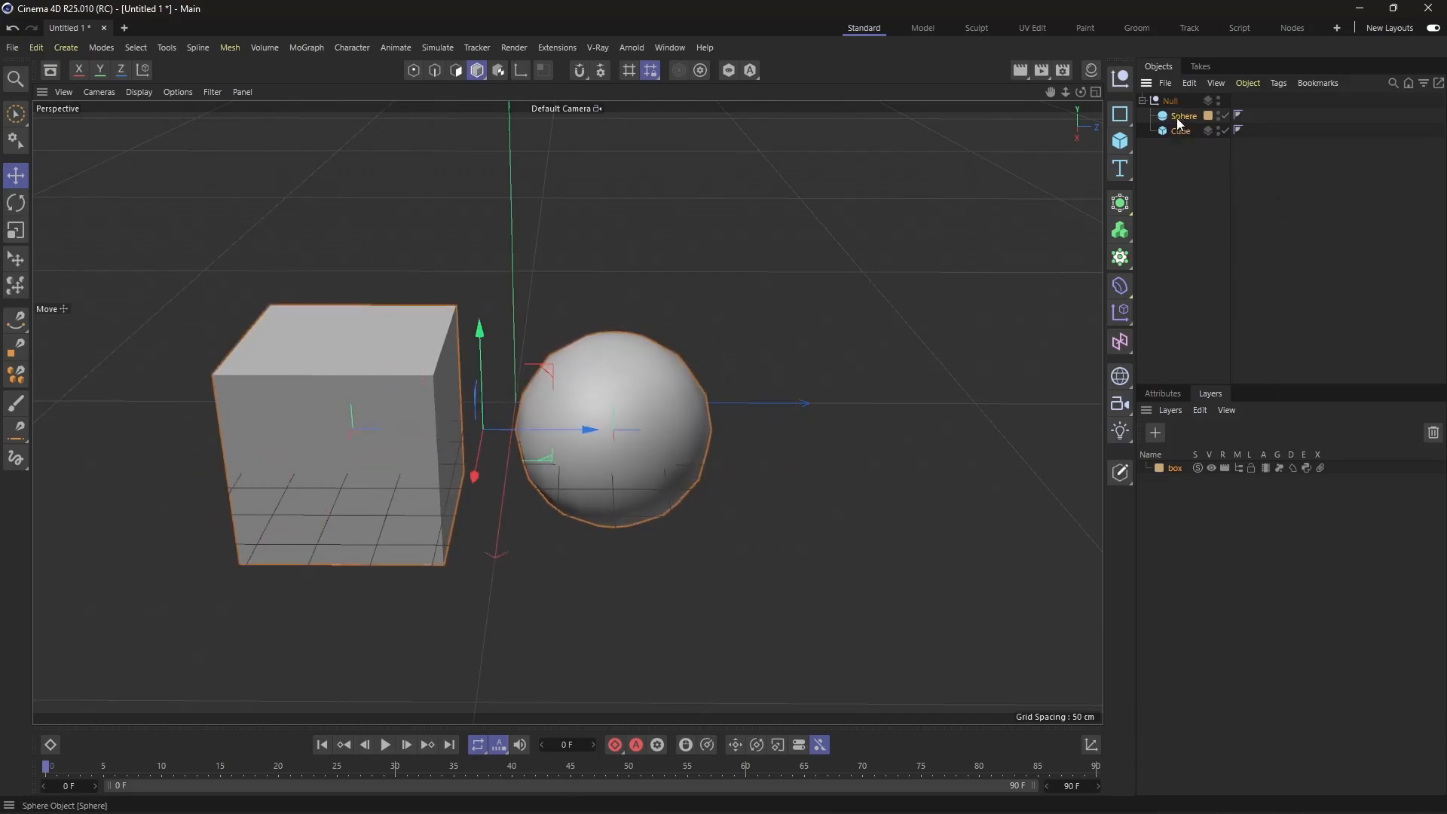
# - Take the sphere and cube back out of the null and select only the sphere
pyautogui.moveTo(1178, 119); pyautogui.dragTo(1170, 158)
pyautogui.click(1201, 116)
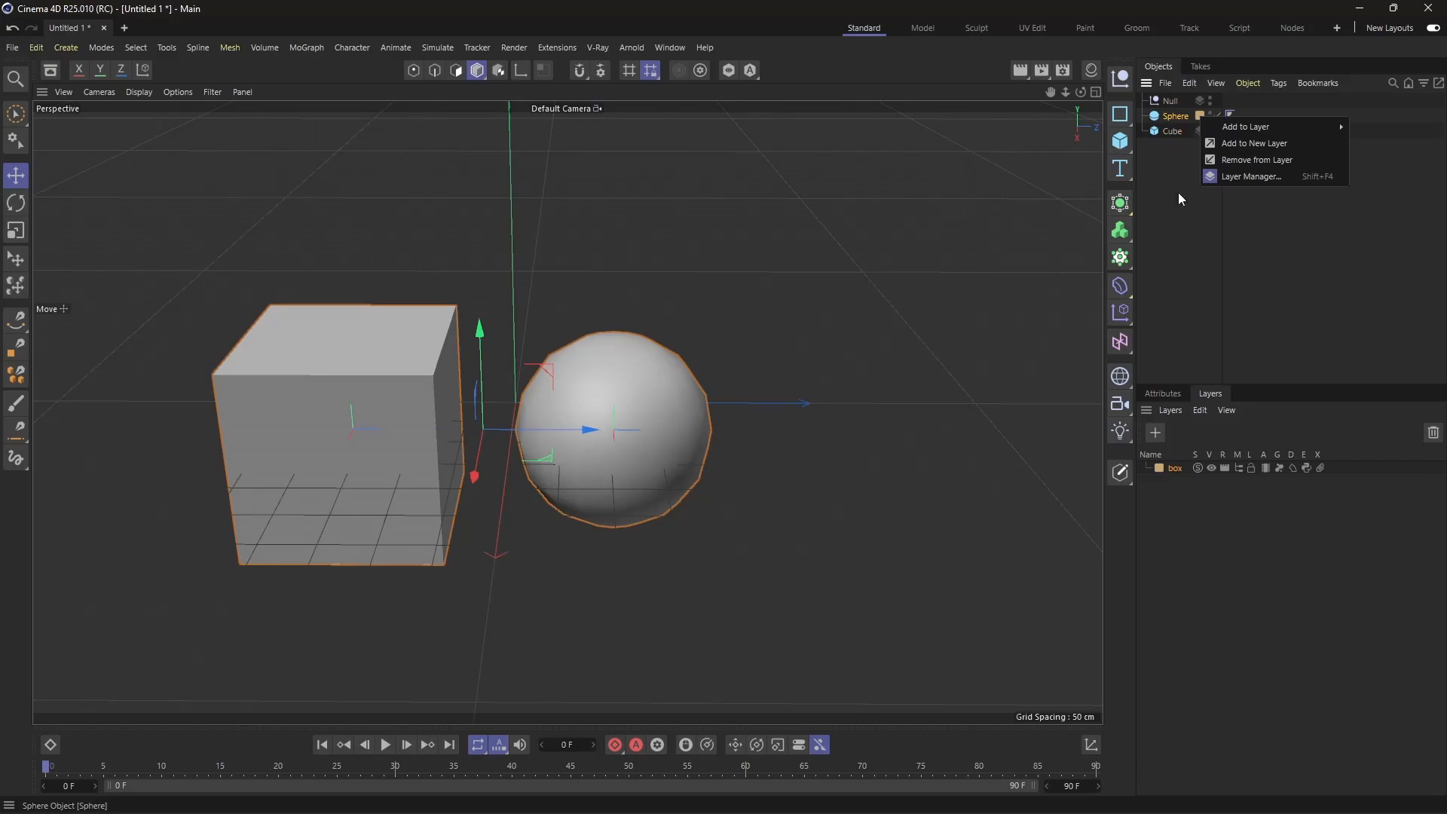
pyautogui.click(1193, 531)
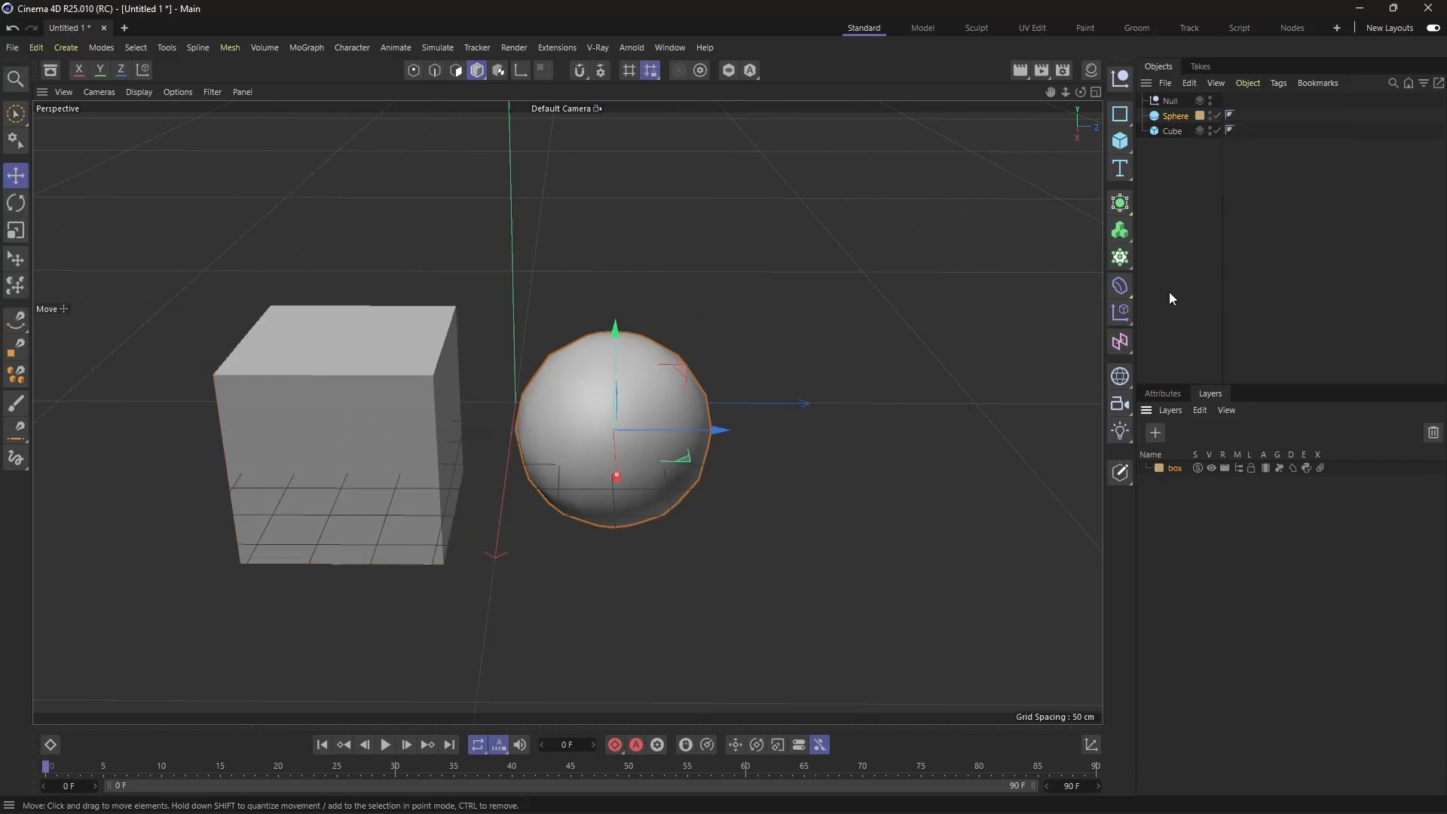
pyautogui.click(1191, 206)
pyautogui.click(1179, 116)
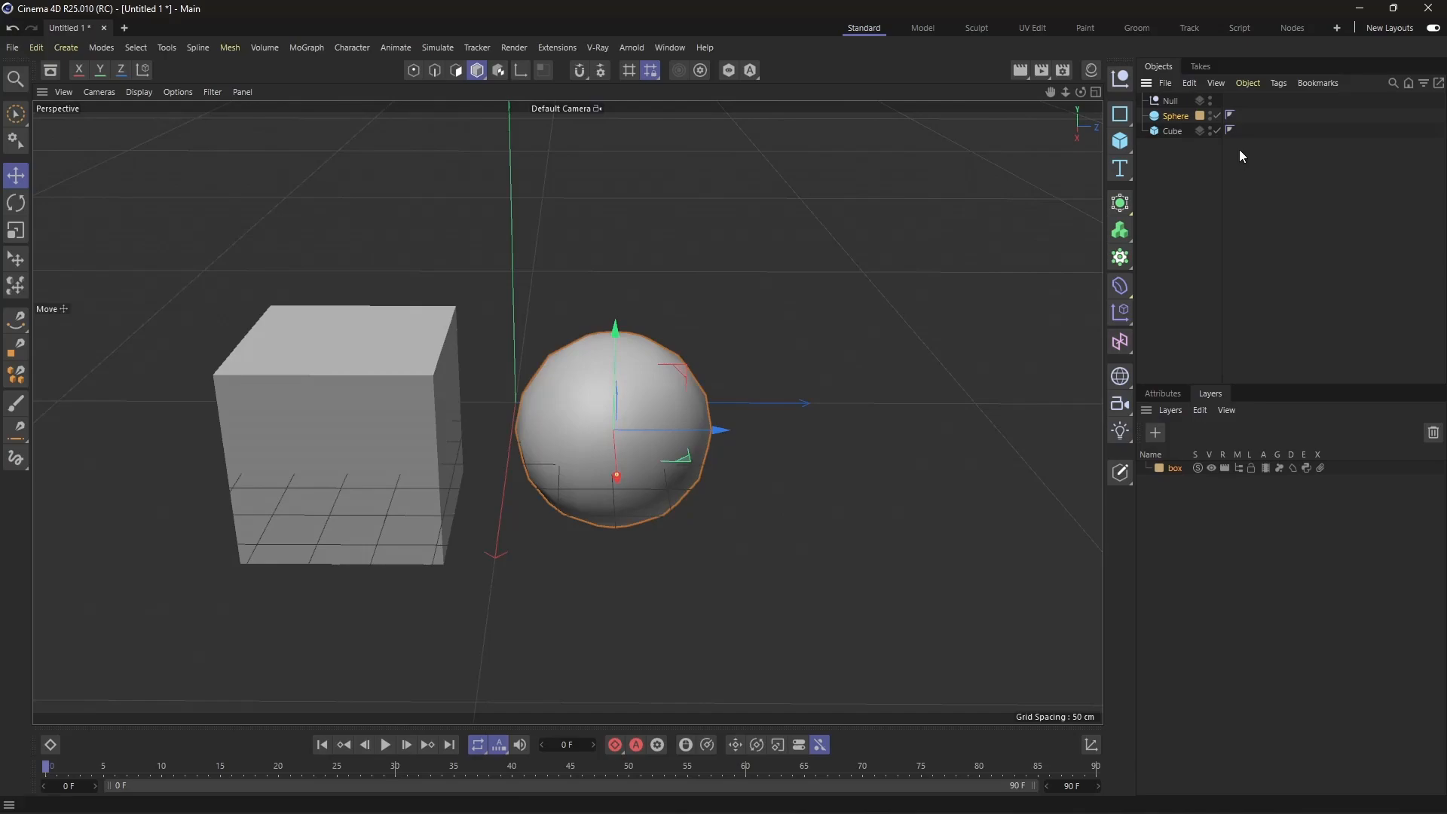